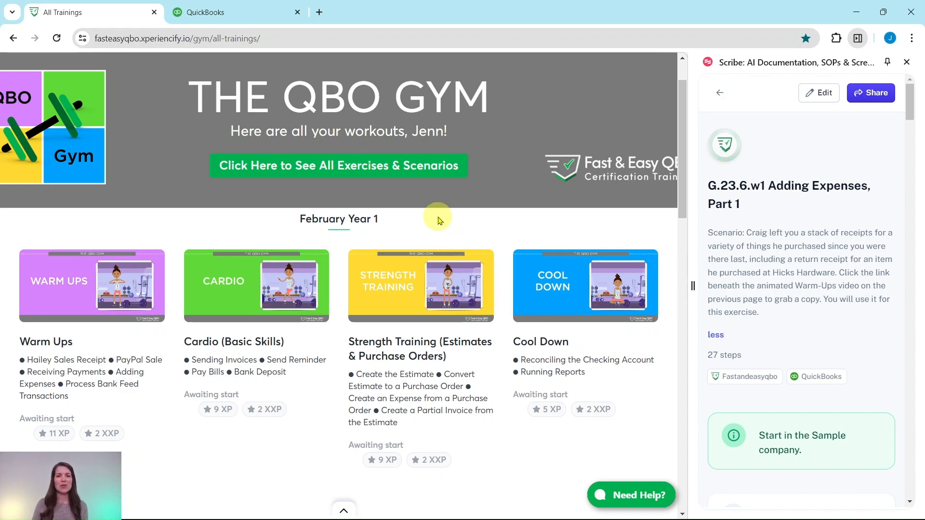
- Open the Warm Ups lesson for June Year 1 from the list of QBO Gym workouts
scroll(437, 217, down, 20)
scroll(315, 248, down, 6)
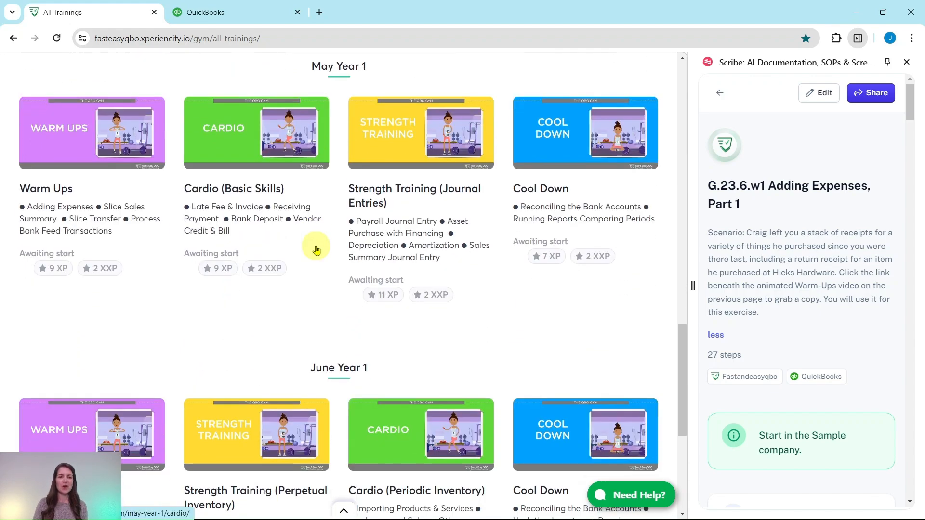
click(85, 223)
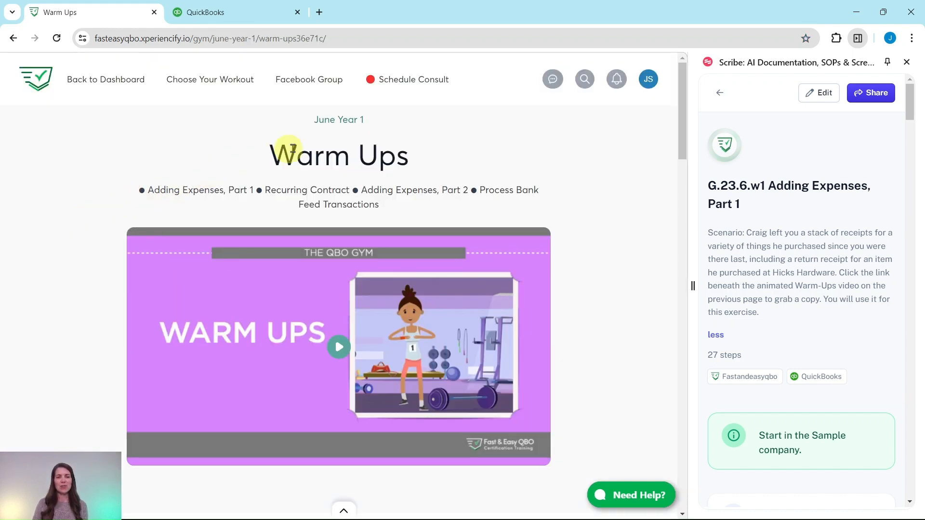
- Look through the June Warm Ups page, including the receipts download, the quiz and the hands-on practice exercises G.23.6.w1 to w4
scroll(583, 260, down, 3)
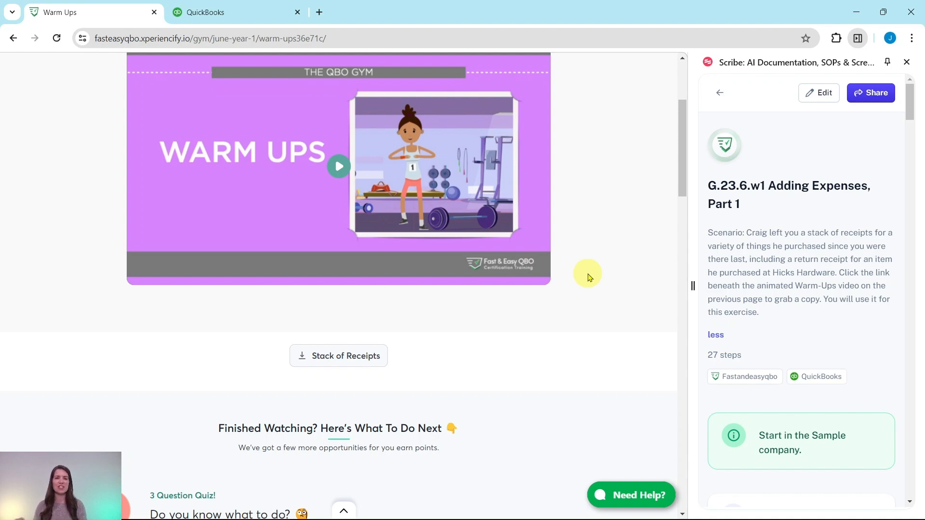
scroll(586, 274, down, 7)
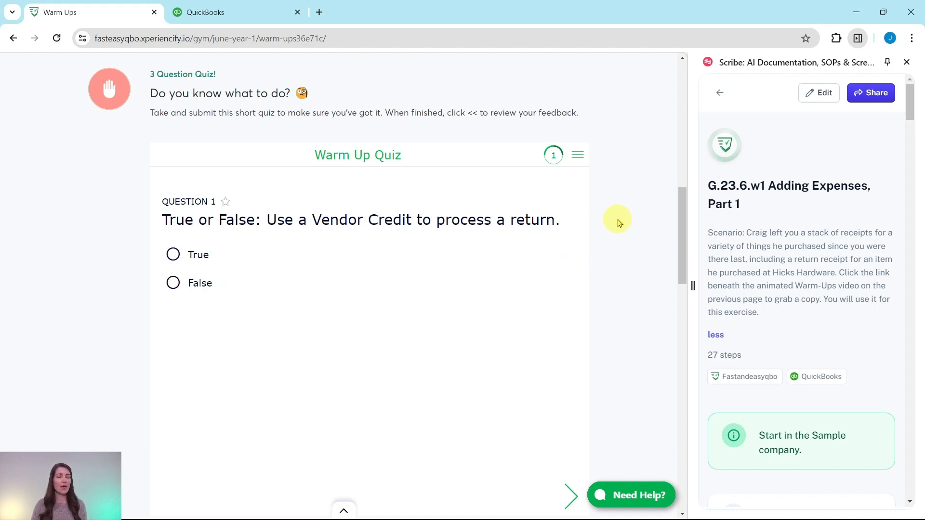
scroll(625, 228, down, 8)
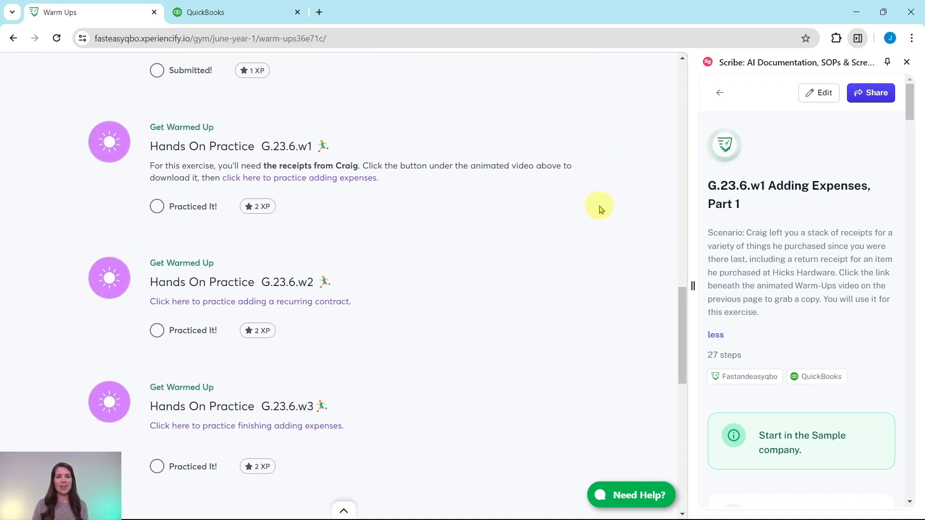
scroll(379, 303, down, 7)
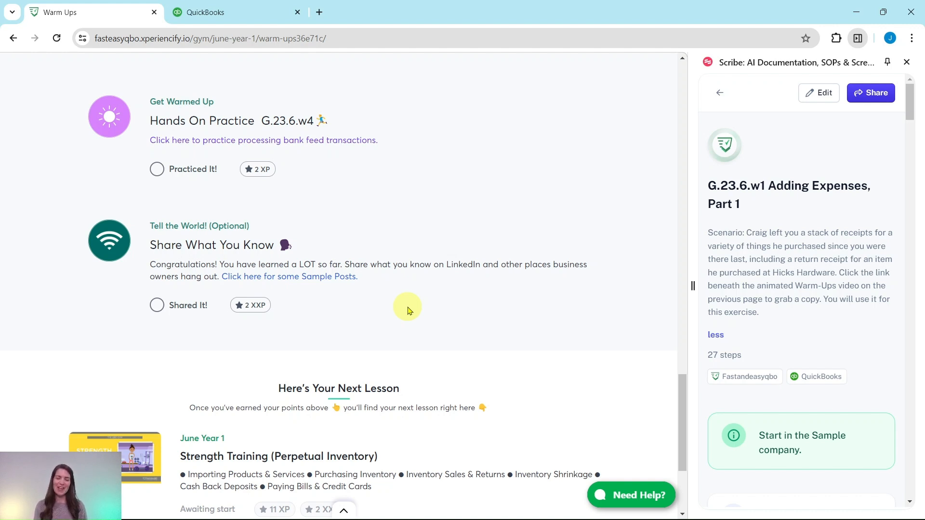
scroll(407, 308, up, 9)
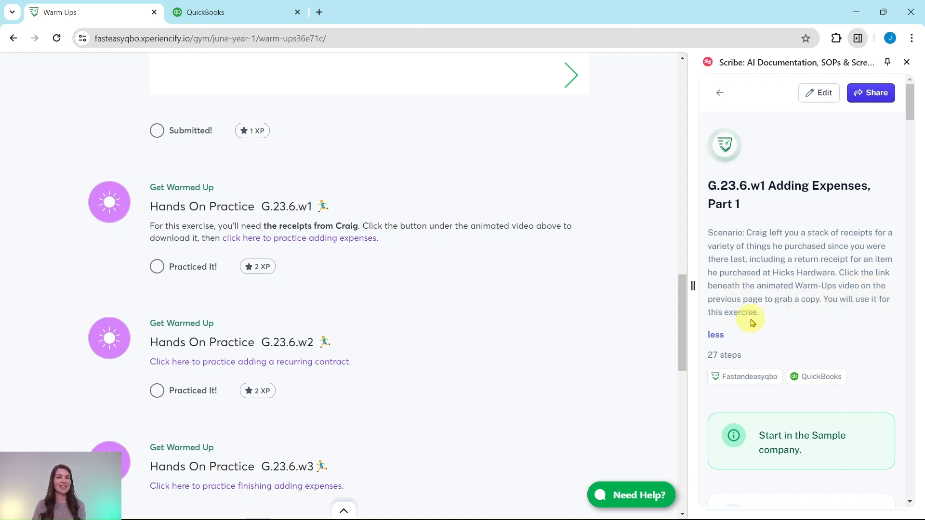
scroll(470, 327, up, 15)
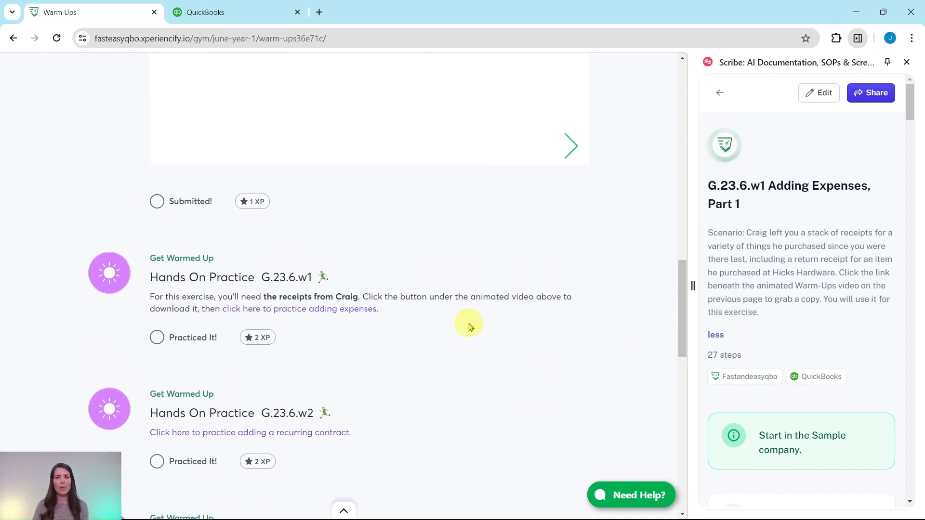
scroll(470, 309, up, 5)
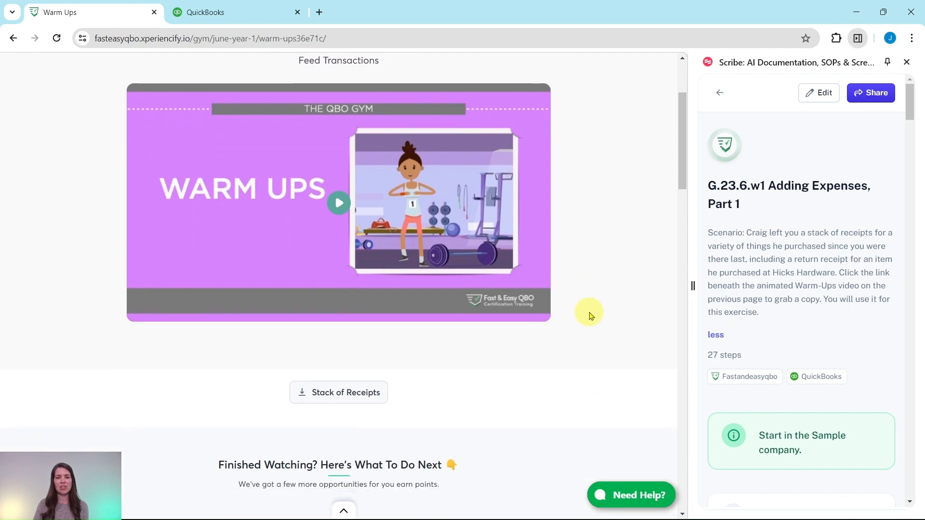
- Switch to the June 2024 Expenses PDF in Acrobat, review its three receipts and return to the browser
scroll(588, 314, down, 5)
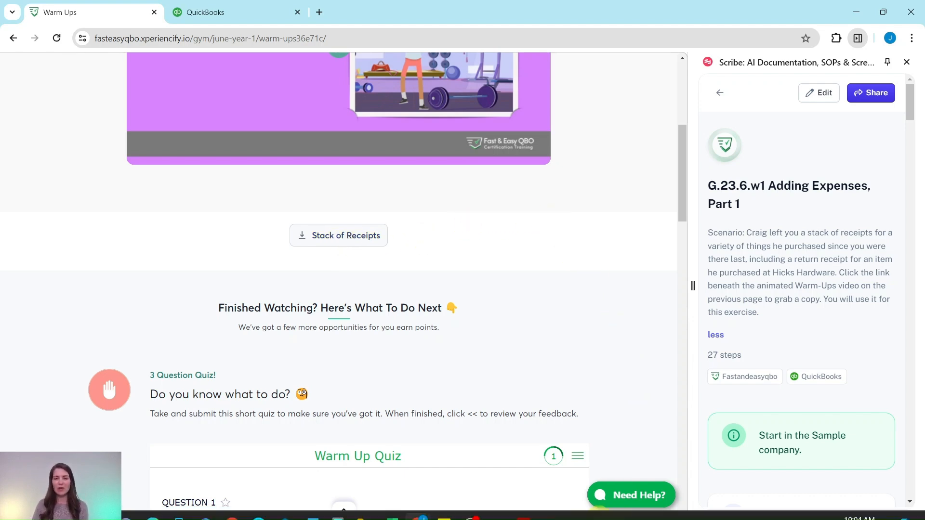
click(524, 508)
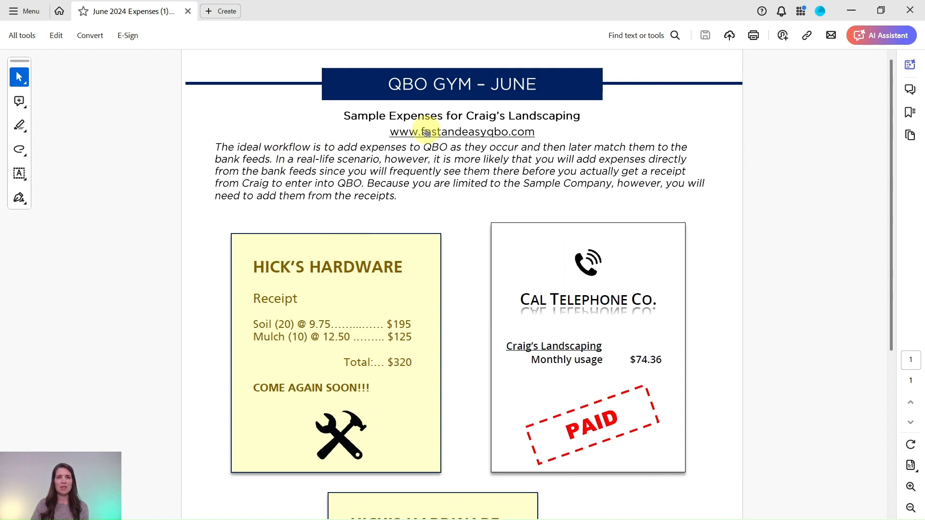
scroll(684, 433, down, 3)
scroll(686, 415, down, 4)
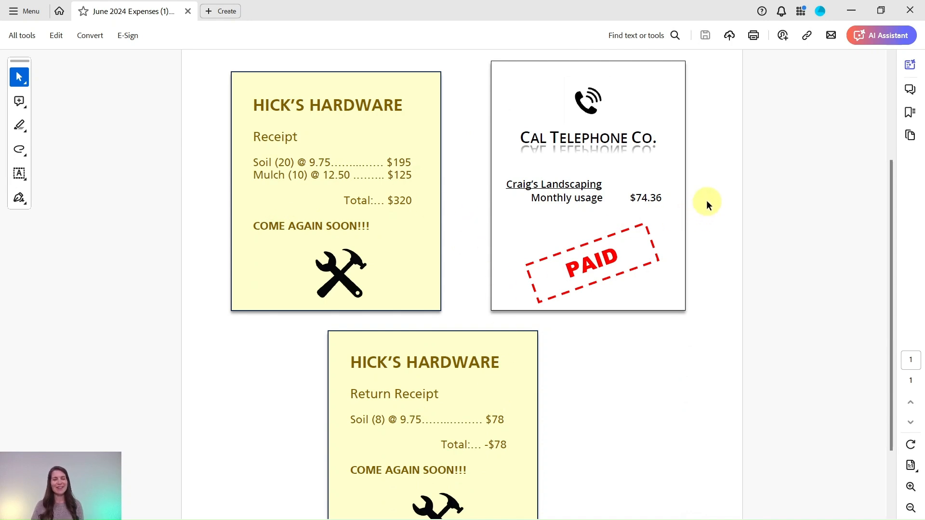
click(851, 12)
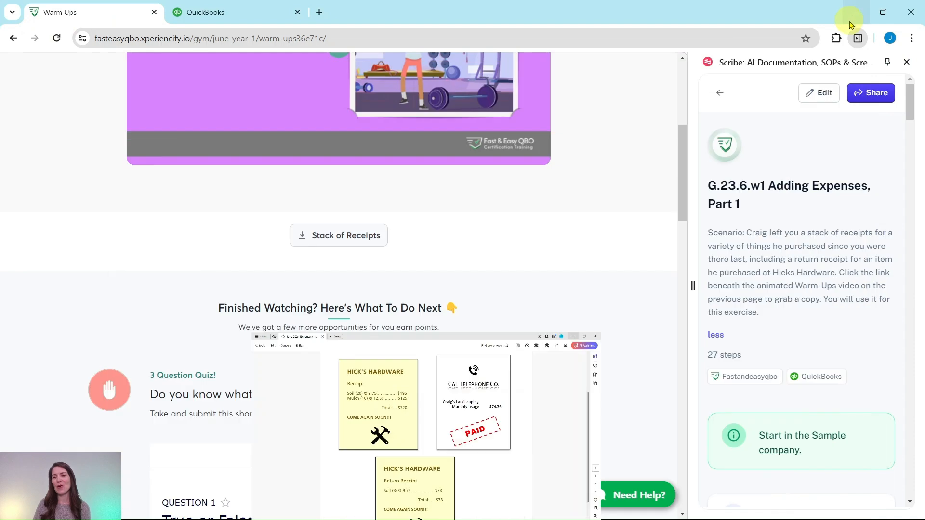
- Read the exercise guide's first instruction about starting in the Sample company and switch to QuickBooks
scroll(821, 197, down, 2)
scroll(821, 192, down, 3)
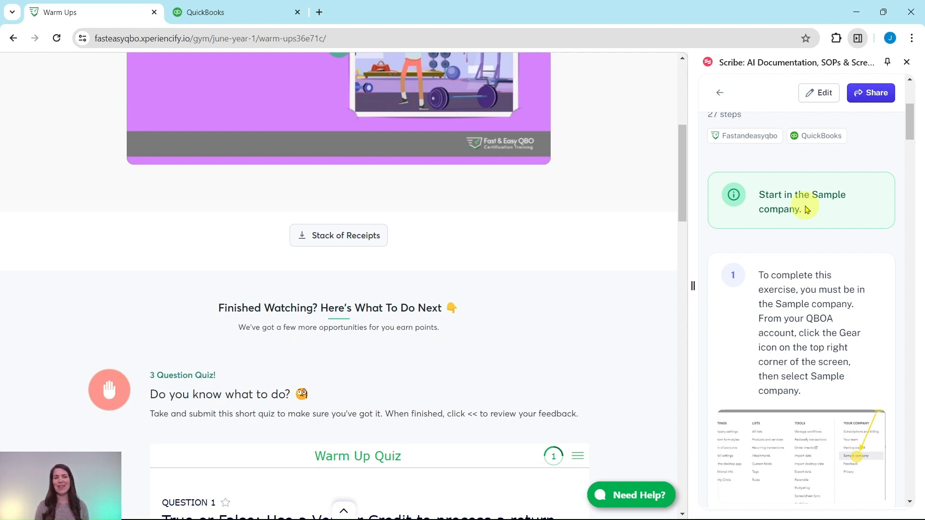
click(254, 11)
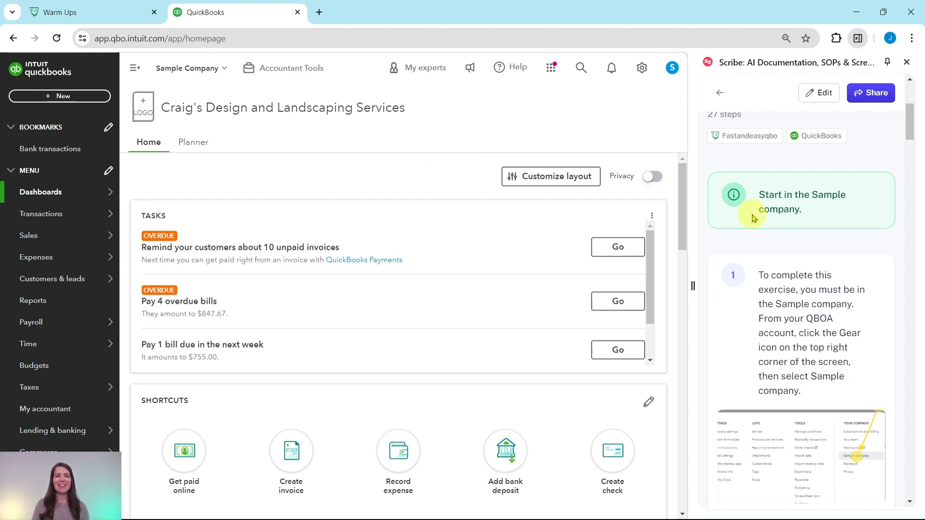
- Read the exercise guide from the sample company notes through the payment account assumptions to the Hick's Hardware introduction
scroll(822, 238, down, 1)
scroll(821, 239, down, 15)
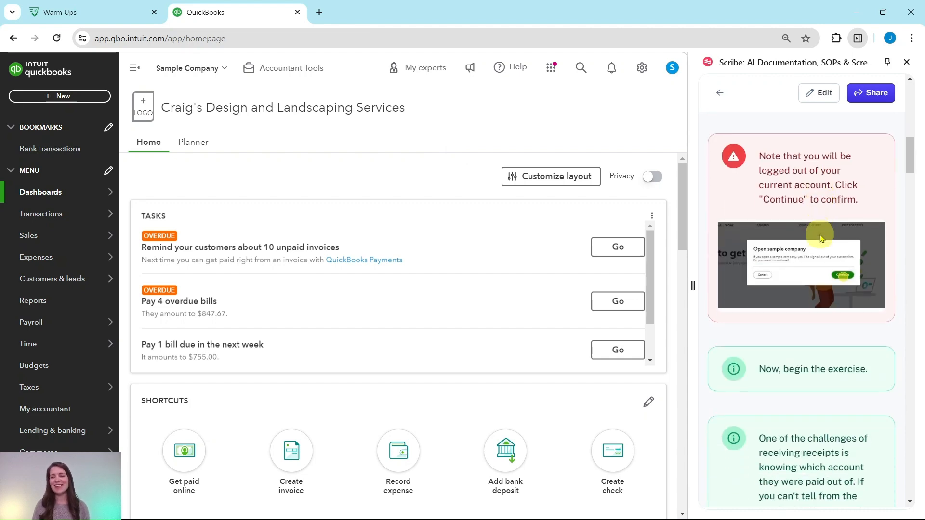
scroll(778, 127, up, 3)
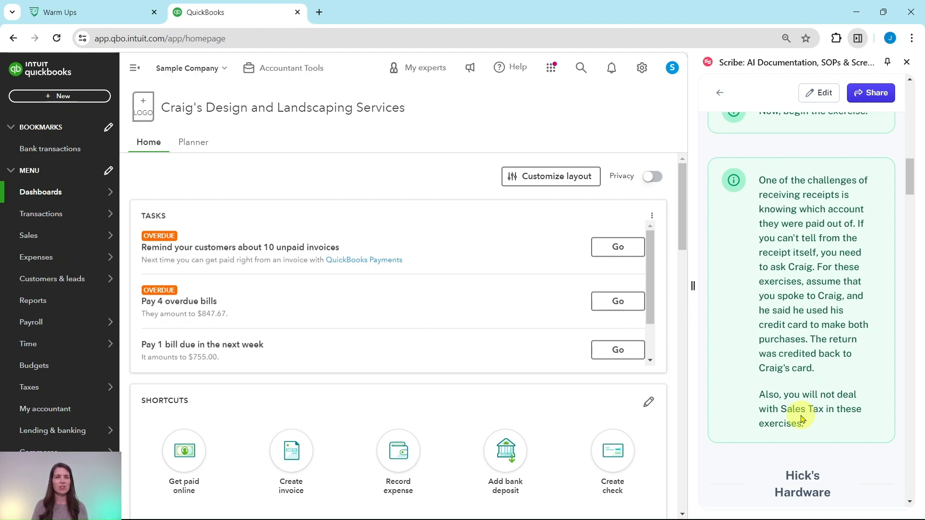
scroll(802, 376, down, 2)
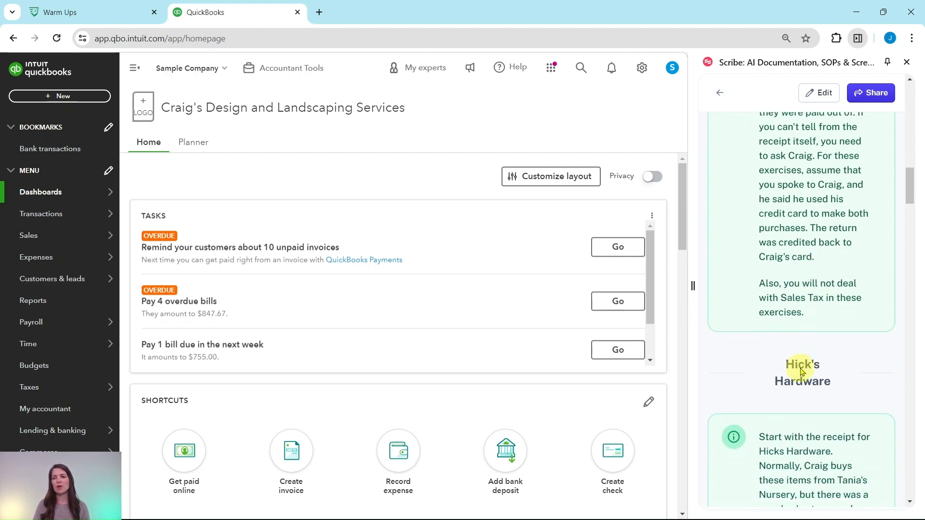
scroll(802, 371, down, 3)
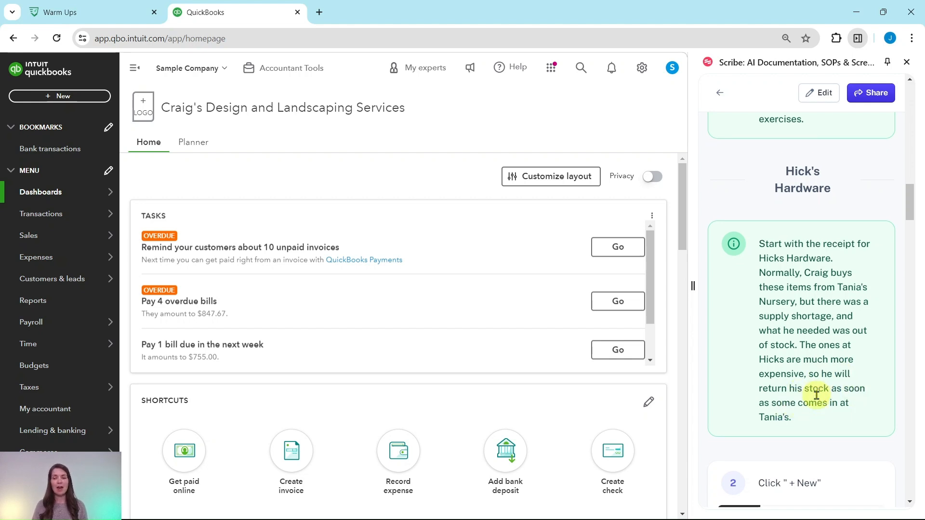
scroll(818, 385, down, 1)
- Check the Hick's Hardware purchase receipt in the June 2024 Expenses PDF in Acrobat and return to QuickBooks
mouse_move(601, 515)
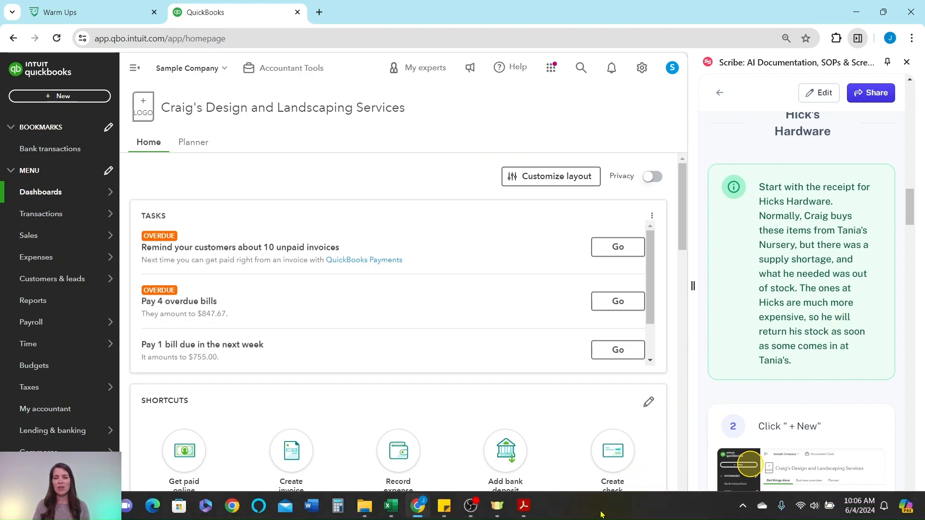
click(525, 510)
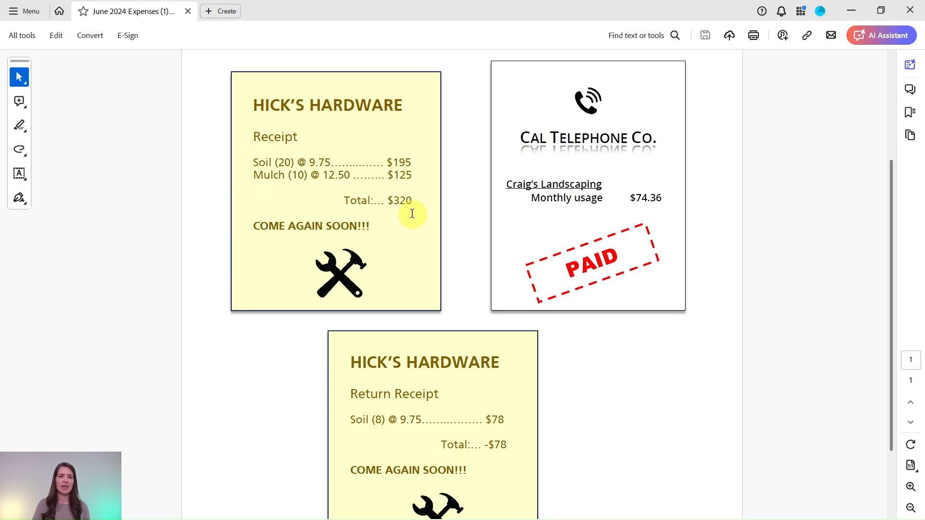
click(851, 10)
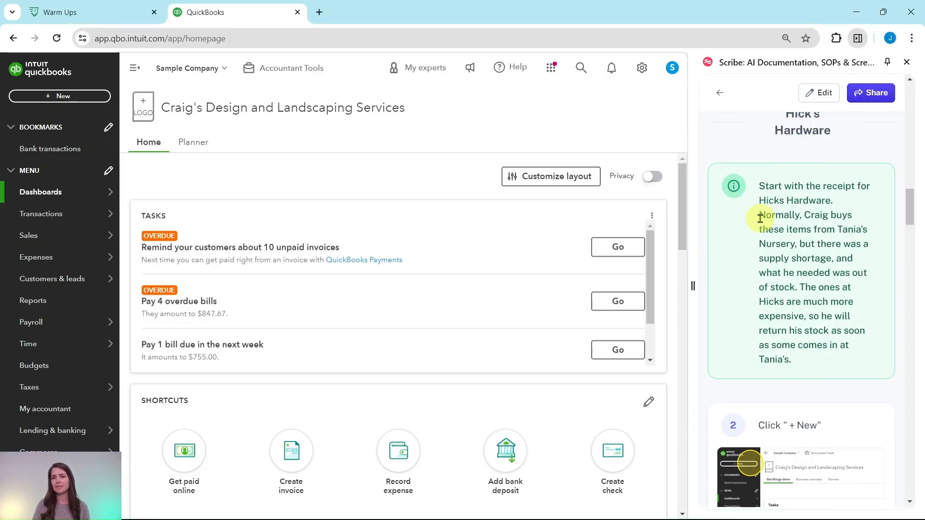
- Start a new vendor expense transaction in the sample company, following guide steps 2 and 3
scroll(776, 209, down, 1)
scroll(776, 209, up, 1)
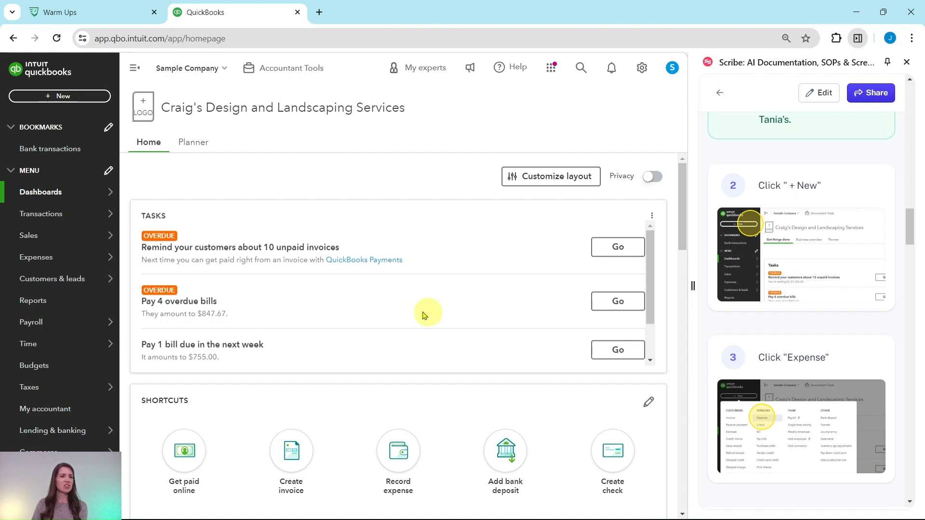
click(52, 99)
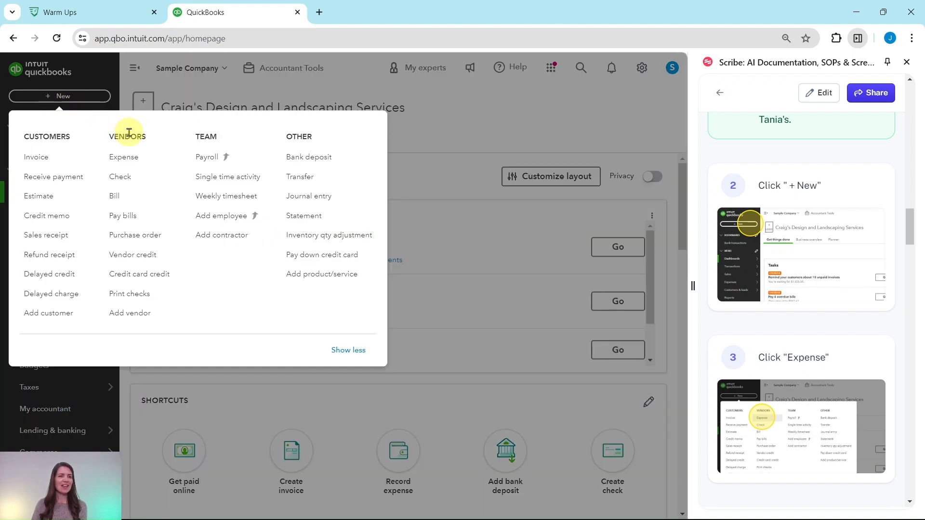
click(124, 160)
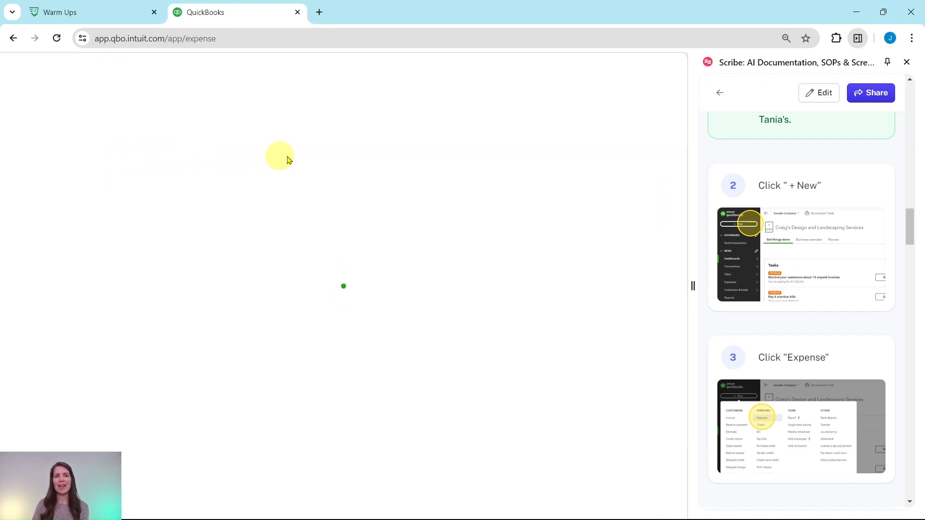
- Select Hicks Hardware as the payee of the new expense, as guide step 4 instructs
scroll(810, 255, down, 7)
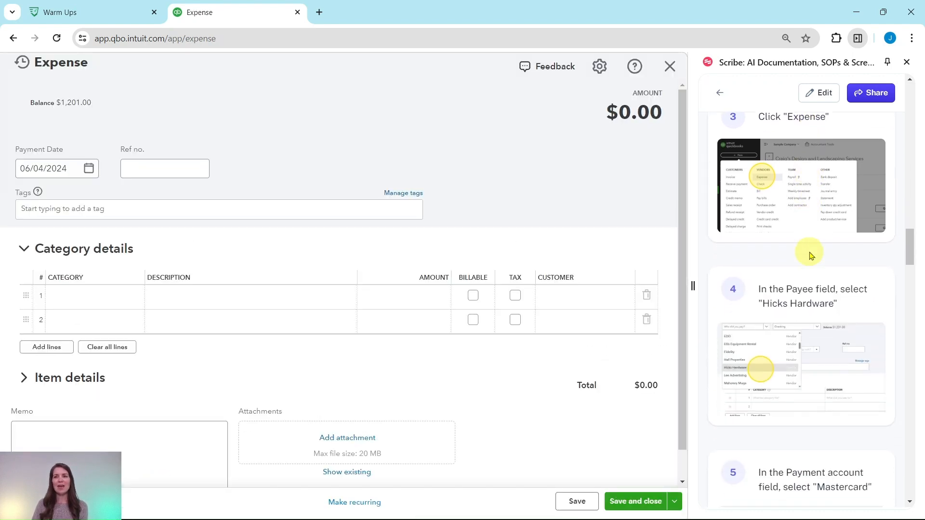
scroll(810, 256, down, 1)
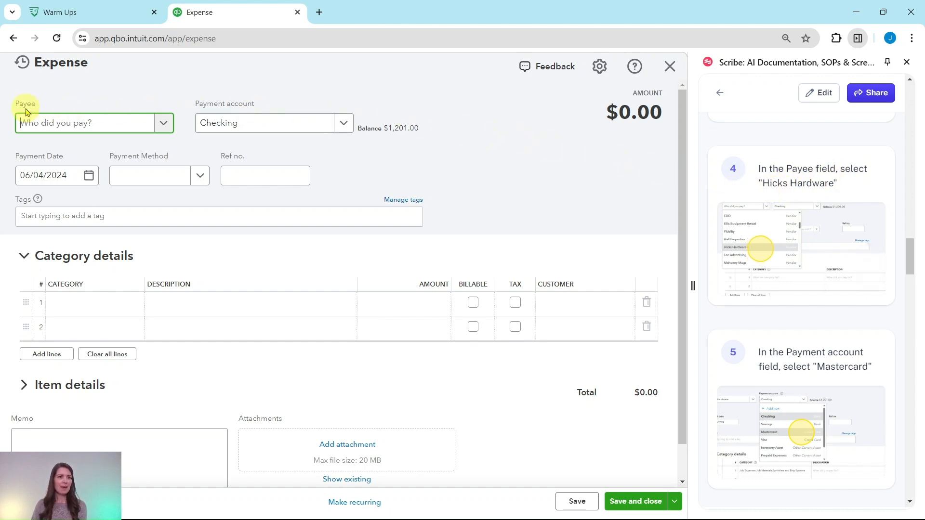
click(163, 125)
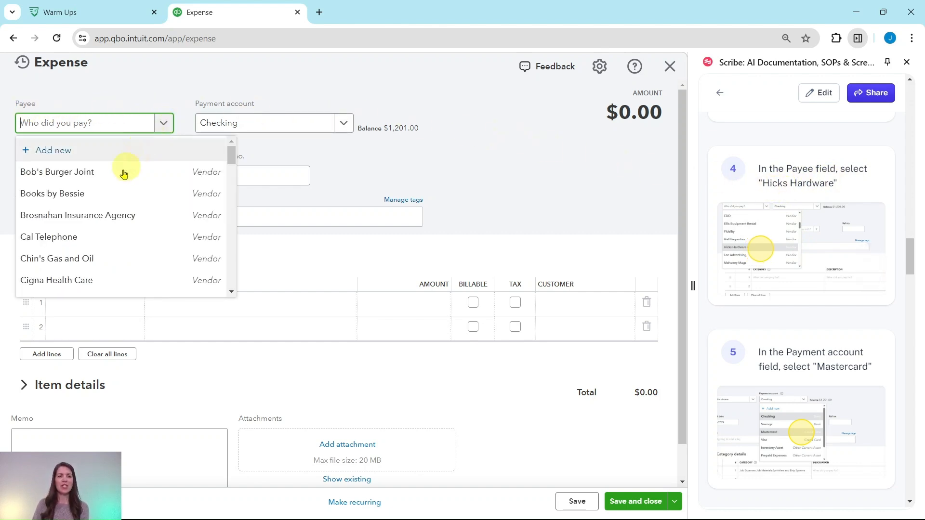
scroll(87, 206, down, 3)
scroll(82, 207, down, 2)
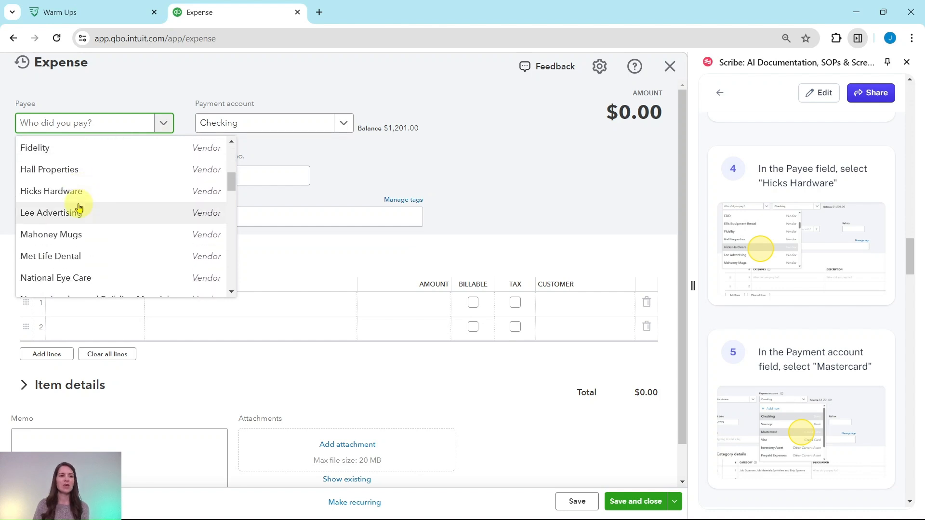
click(53, 195)
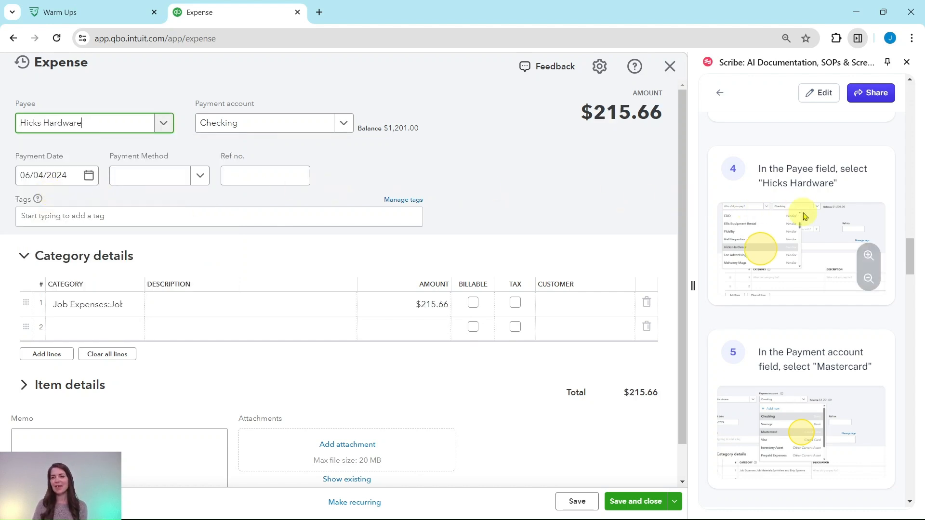
- Set the expense's payment account to Mastercard, as guide step 5 instructs
scroll(838, 223, down, 4)
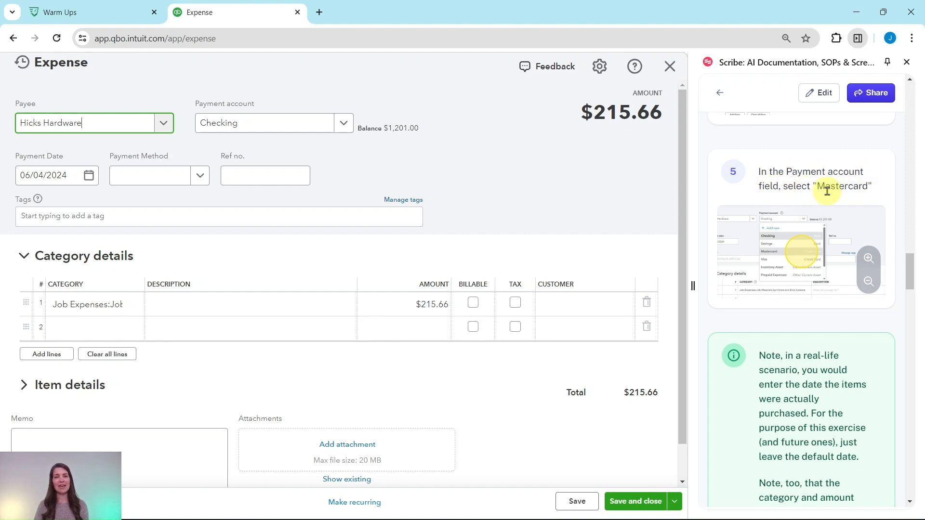
click(337, 122)
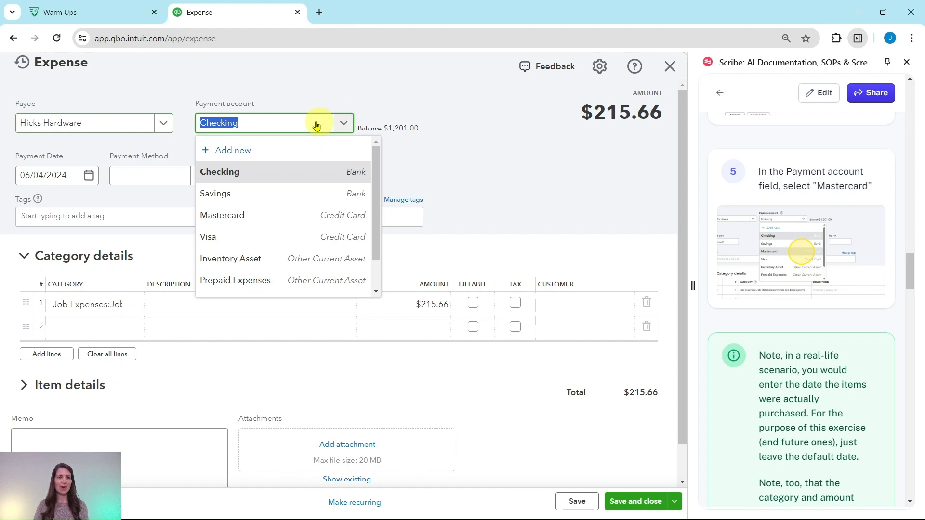
click(217, 218)
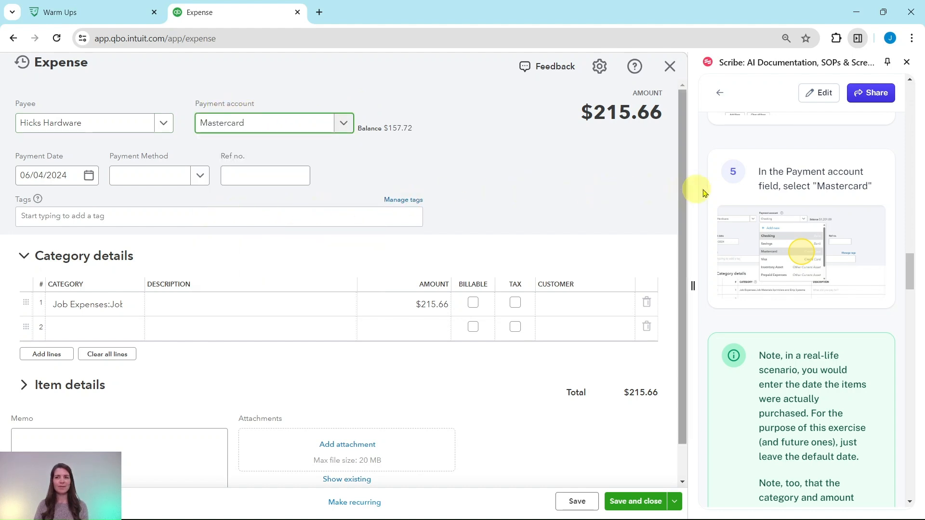
- Read the guide's notes on the default payment date and on the pre-filled category and amount
scroll(812, 191, down, 1)
scroll(812, 191, down, 5)
scroll(815, 186, up, 2)
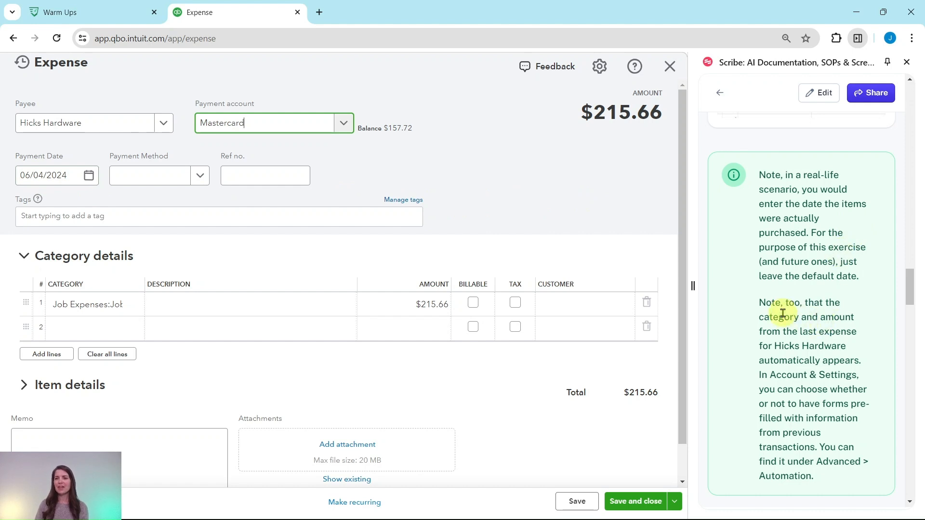
scroll(783, 313, down, 3)
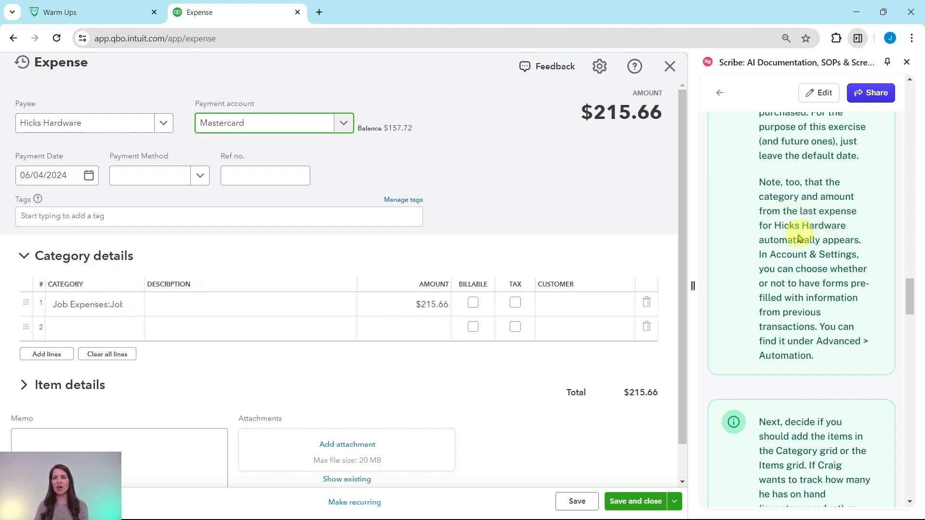
click(62, 304)
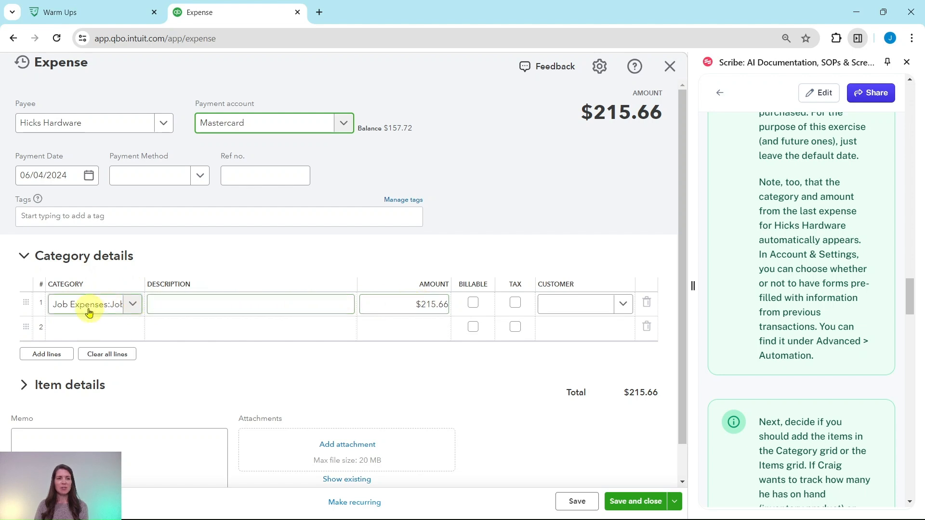
click(284, 305)
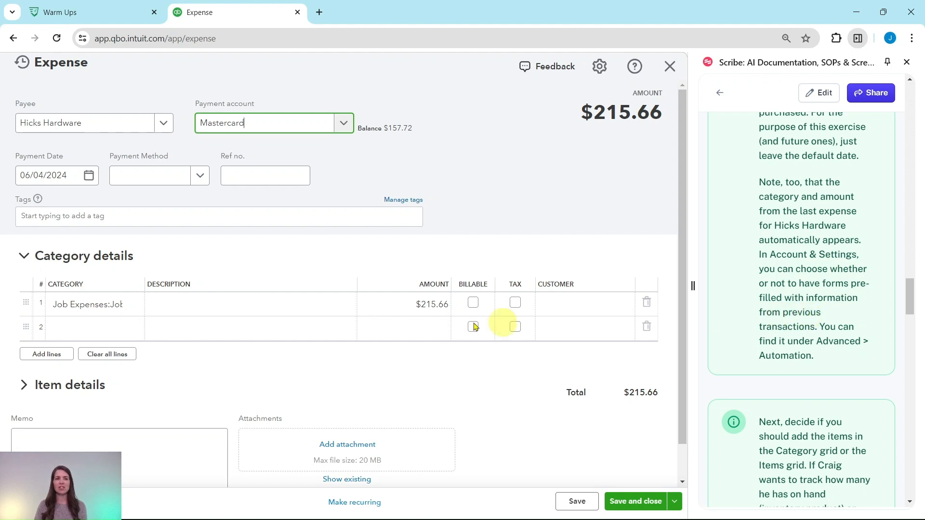
click(96, 305)
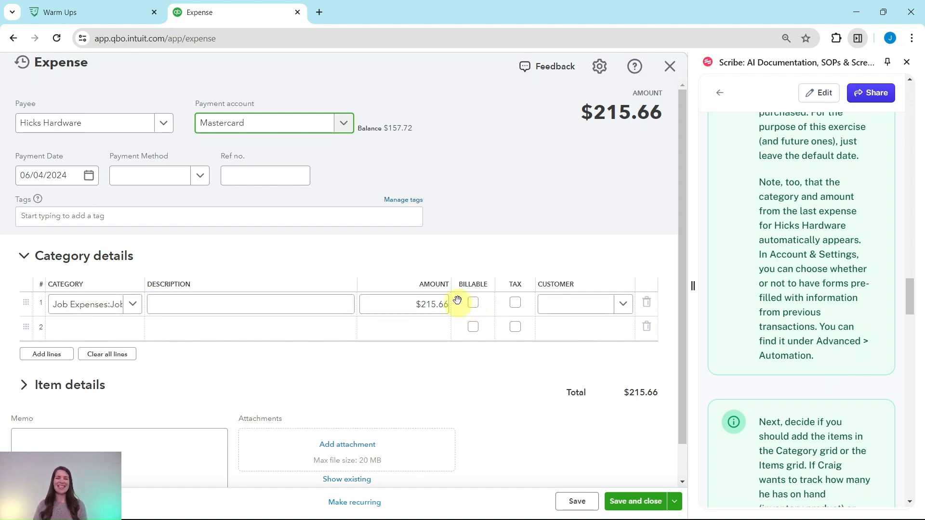
- Read the guide's note on choosing the Category or Items grid and check the Hicks Hardware receipt in the June 2024 Expenses PDF
scroll(774, 268, down, 5)
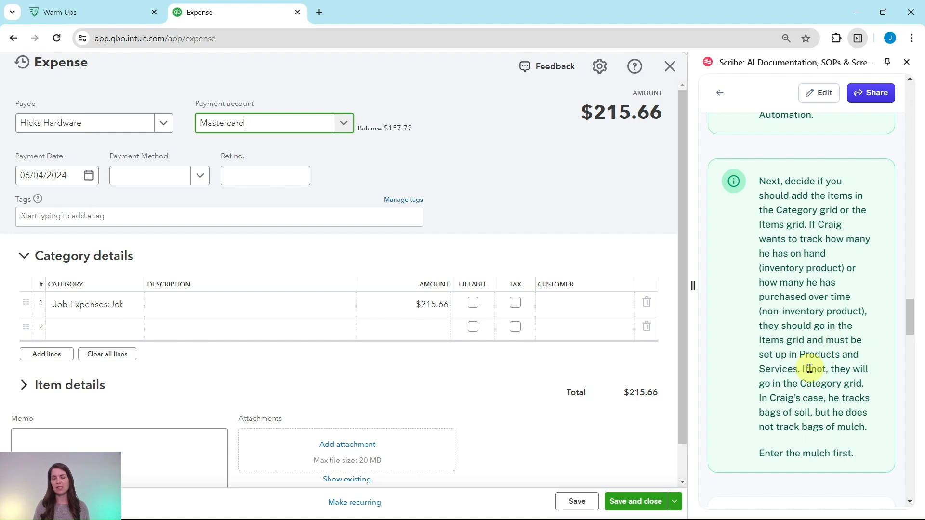
scroll(807, 355, down, 1)
scroll(807, 355, down, 3)
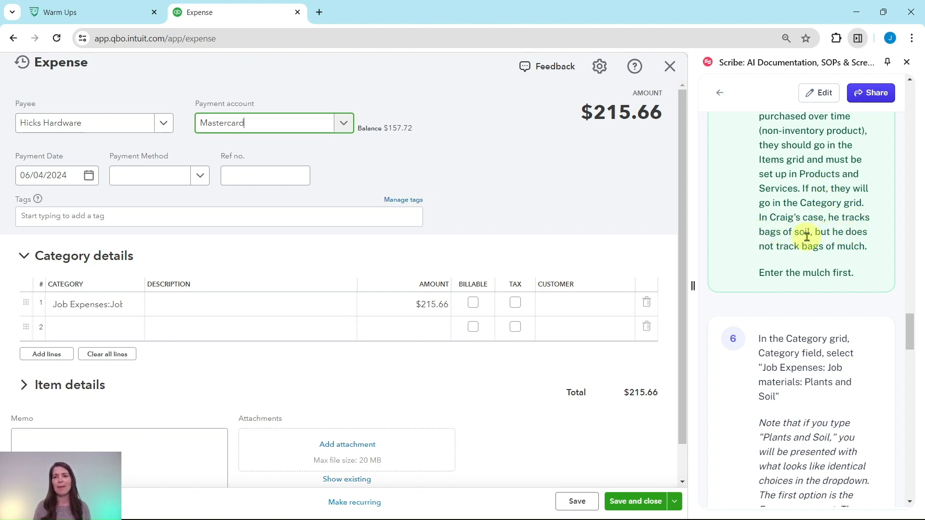
scroll(759, 289, down, 3)
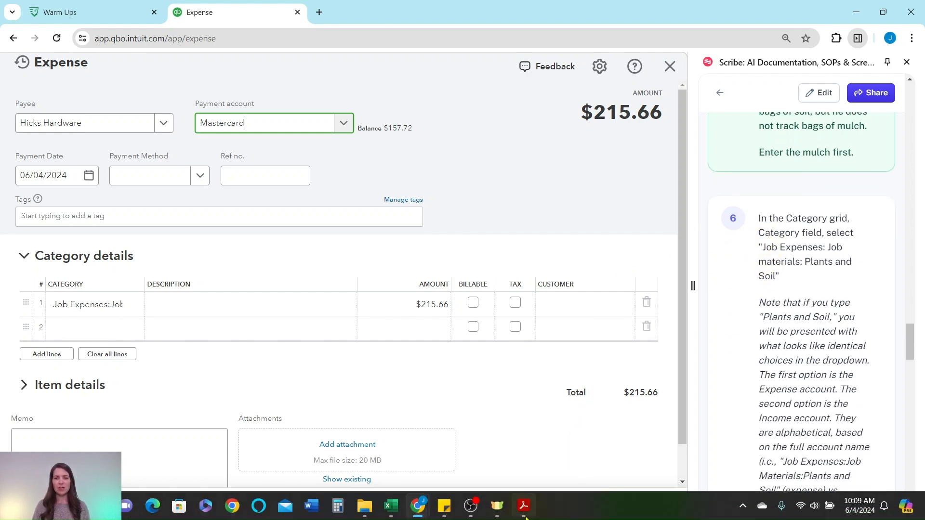
click(527, 512)
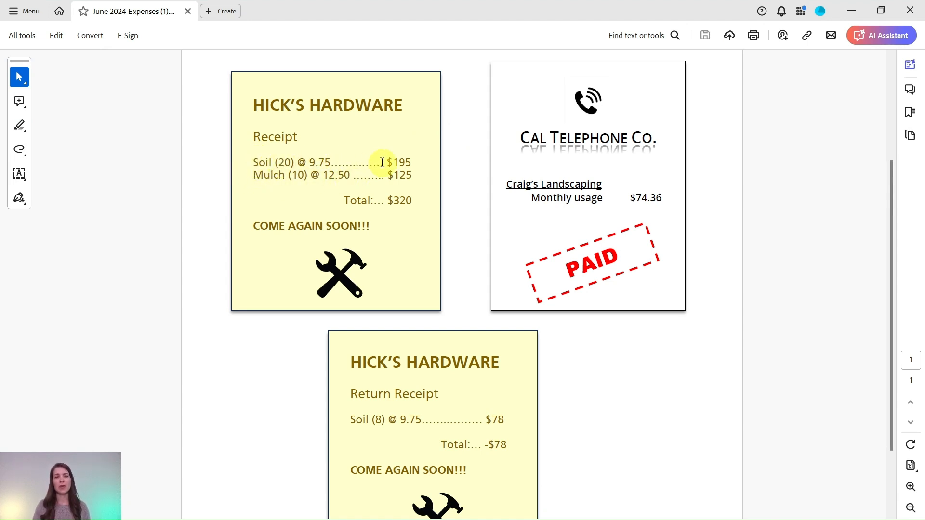
click(850, 12)
- Following guide step 6, set the first line's category to the expense account Job Expenses:Job Materials:Plants and Soil and widen the Category column
scroll(820, 233, down, 1)
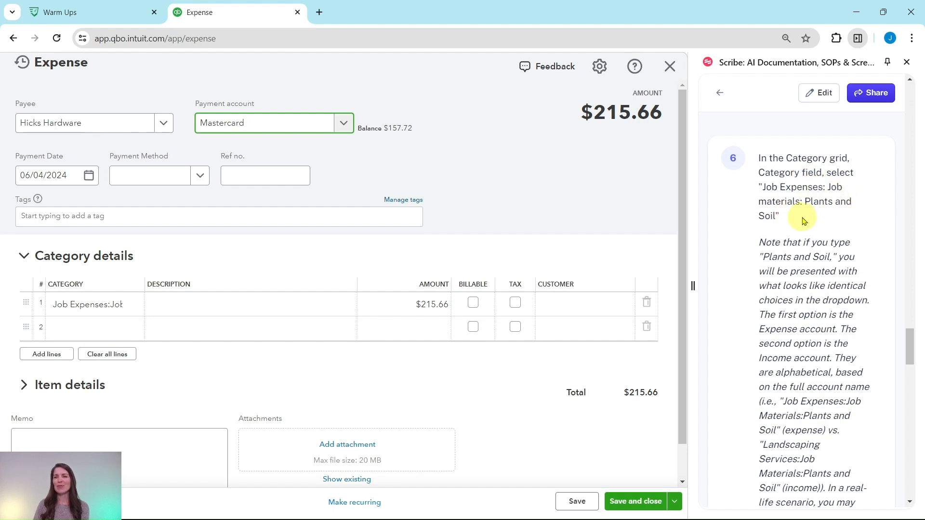
scroll(802, 219, down, 1)
scroll(797, 217, down, 1)
scroll(804, 209, up, 1)
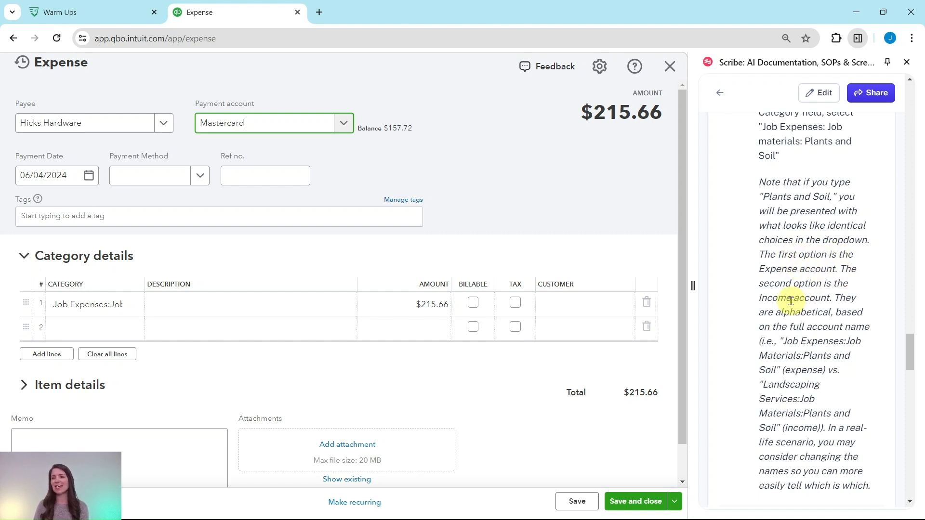
scroll(805, 300, down, 1)
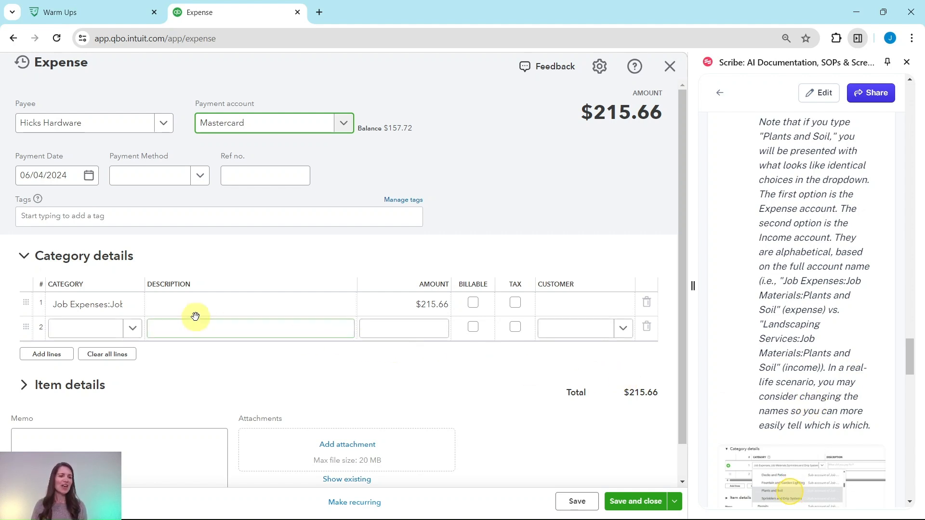
click(94, 312)
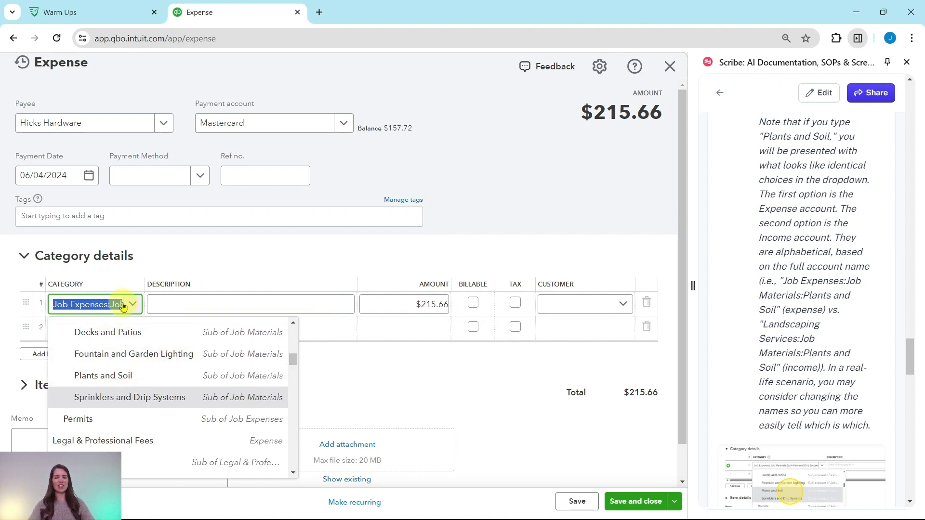
text(plant)
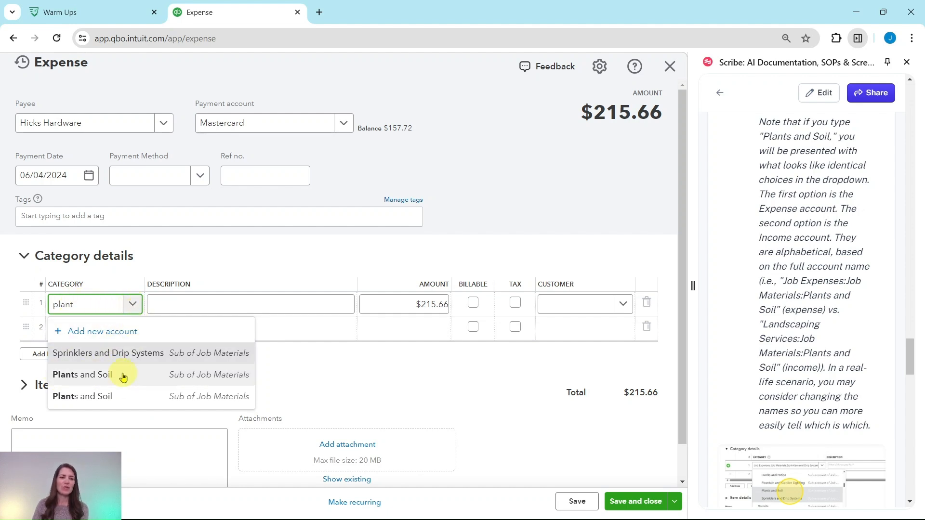
click(98, 380)
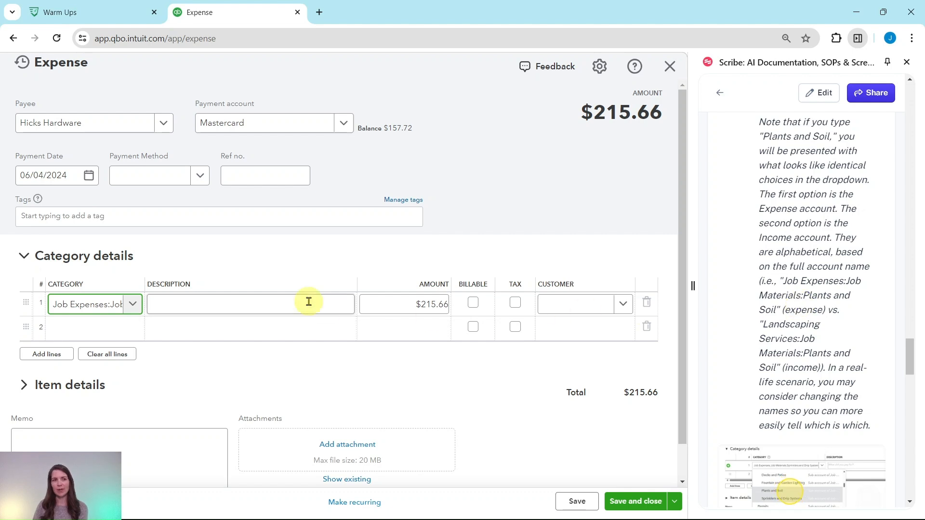
drag(145, 284, 166, 284)
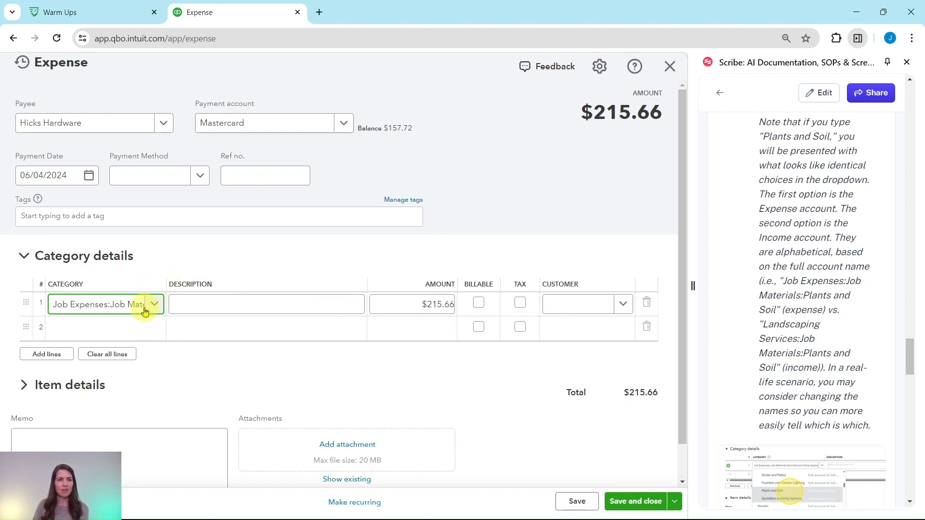
- Enter Mulch as the first category line's description and 125 as its amount, checking the amount against the receipt PDF
scroll(820, 292, down, 10)
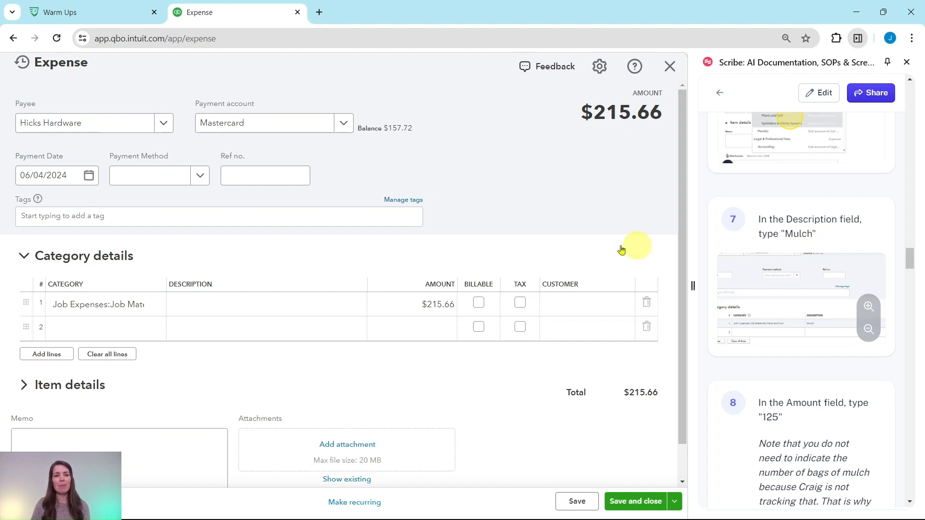
click(204, 302)
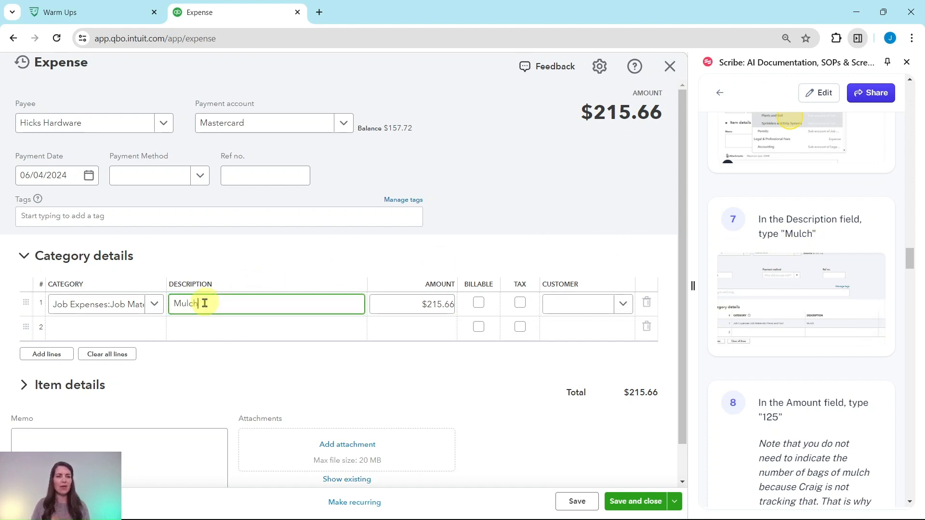
scroll(801, 351, down, 5)
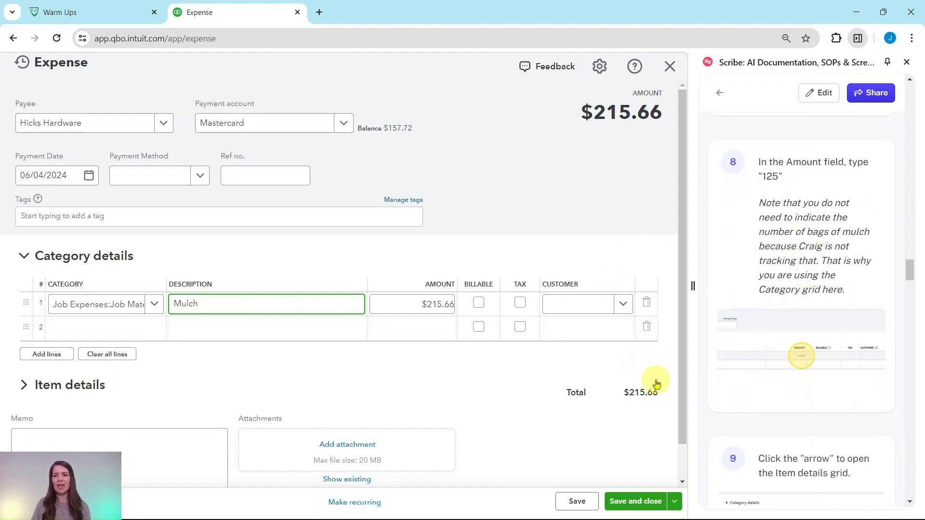
click(524, 505)
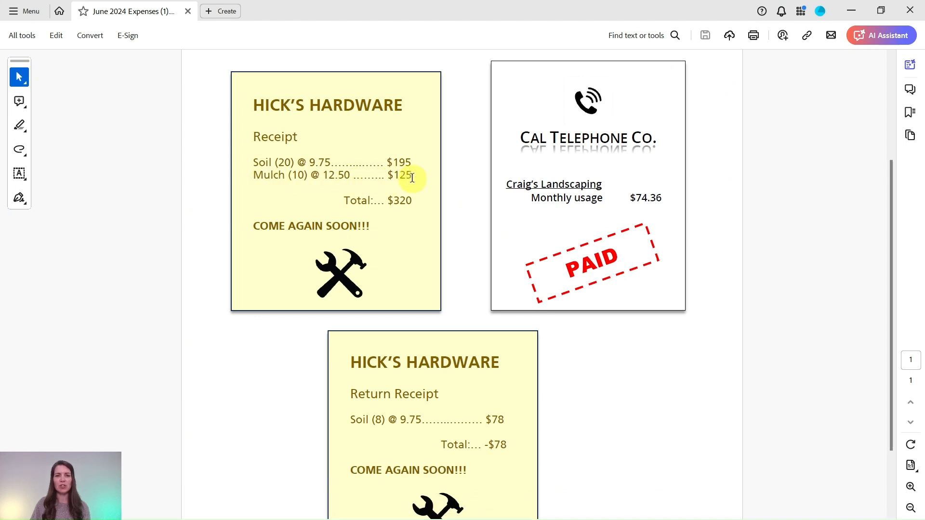
click(851, 10)
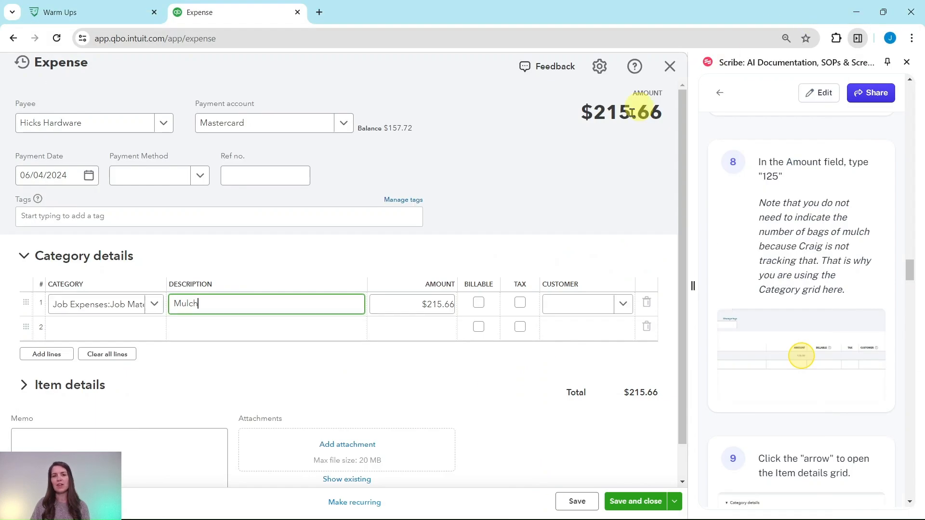
click(428, 306)
drag(423, 303, 465, 302)
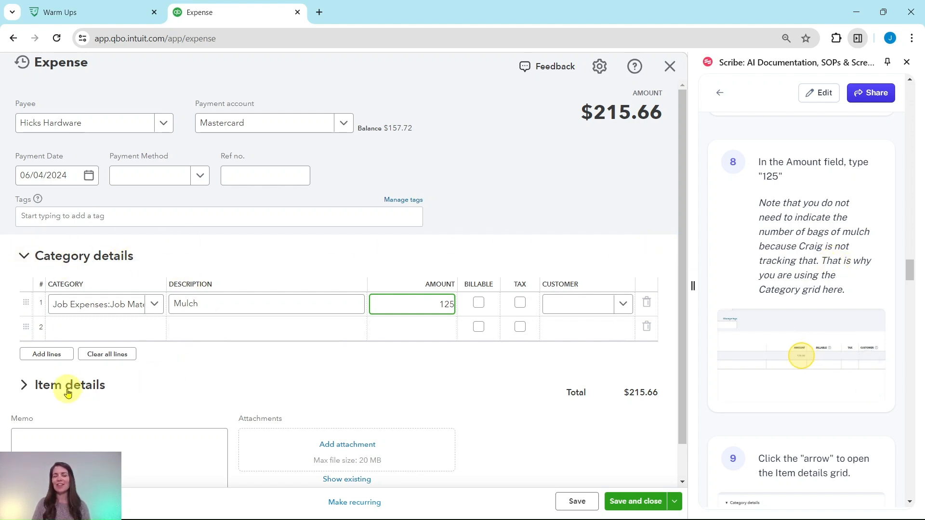
- Expand the Item details grid and select Landscaping:Soil as the first line's product, per guide steps 9 and 10
scroll(767, 287, down, 1)
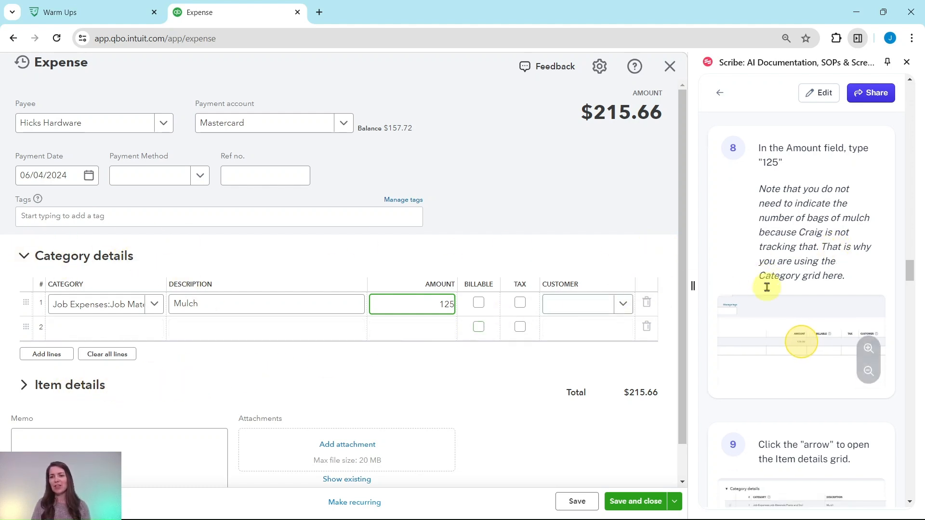
scroll(766, 287, down, 5)
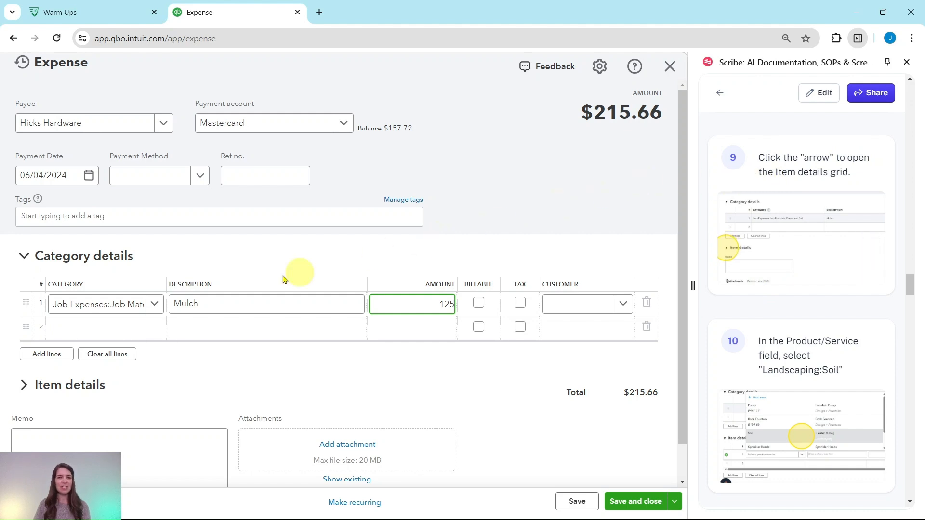
click(24, 387)
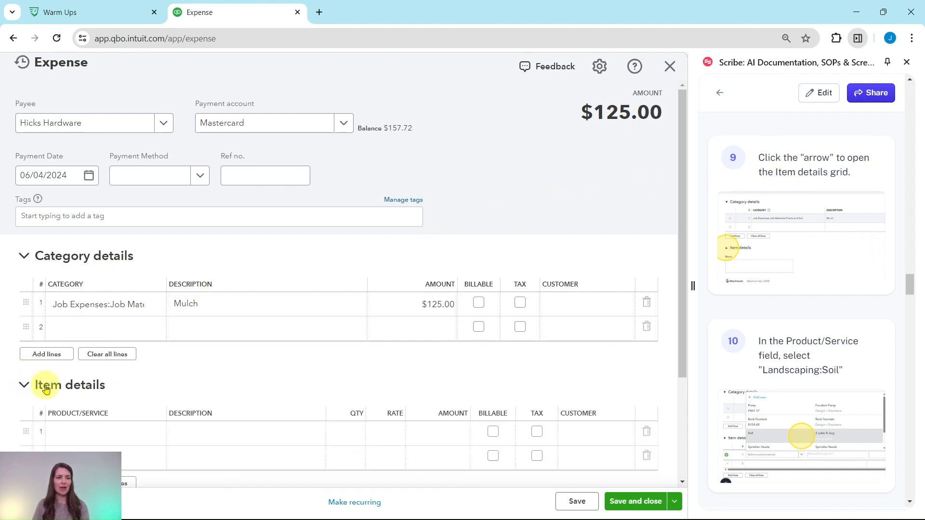
click(289, 322)
scroll(289, 323, down, 3)
click(295, 308)
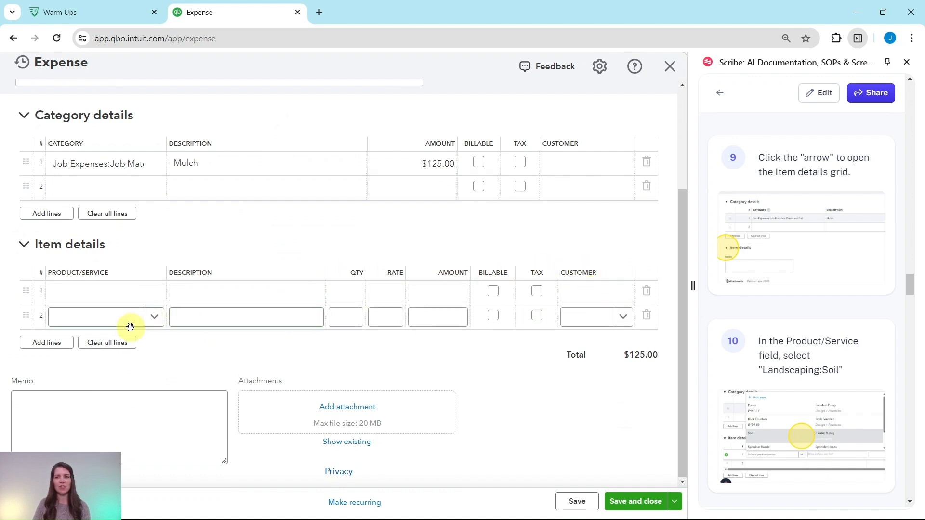
scroll(790, 322, down, 3)
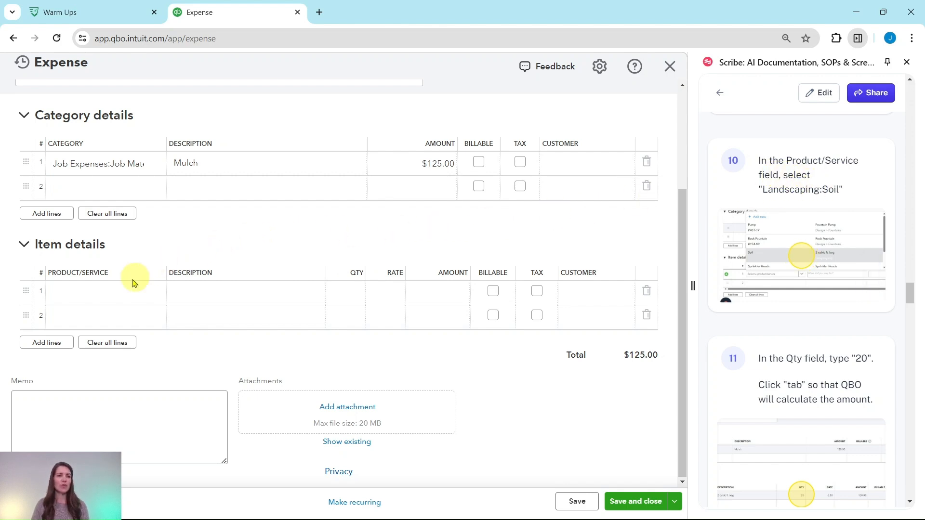
click(118, 295)
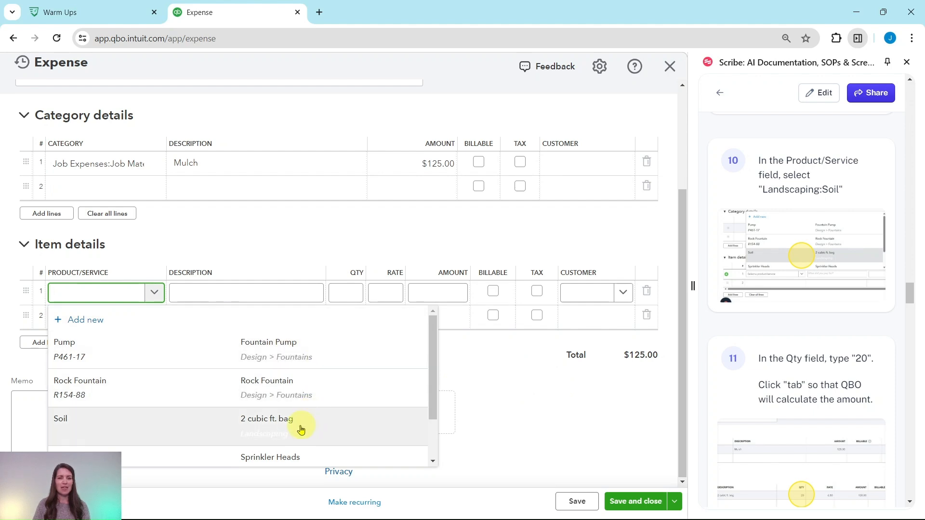
click(277, 431)
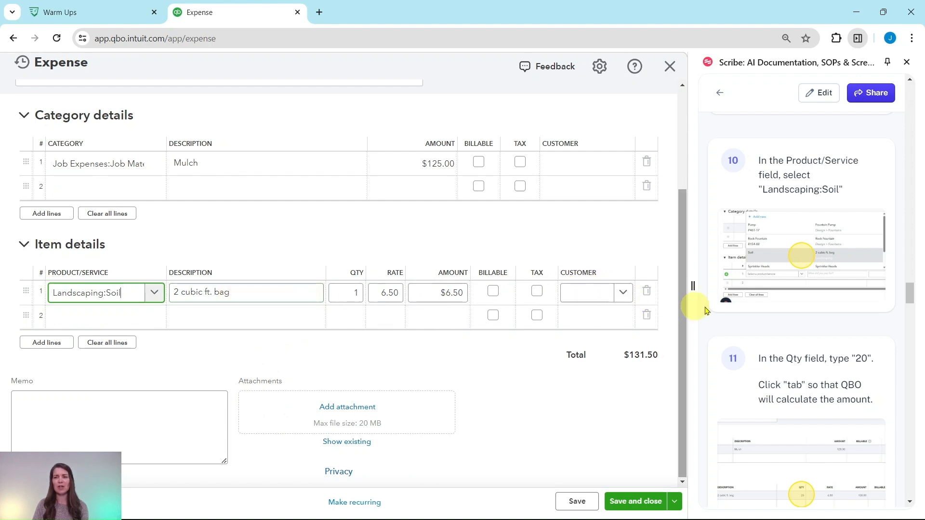
- Set the soil line's quantity to 20, checking it against the Hicks Hardware receipt in the PDF
scroll(795, 324, down, 4)
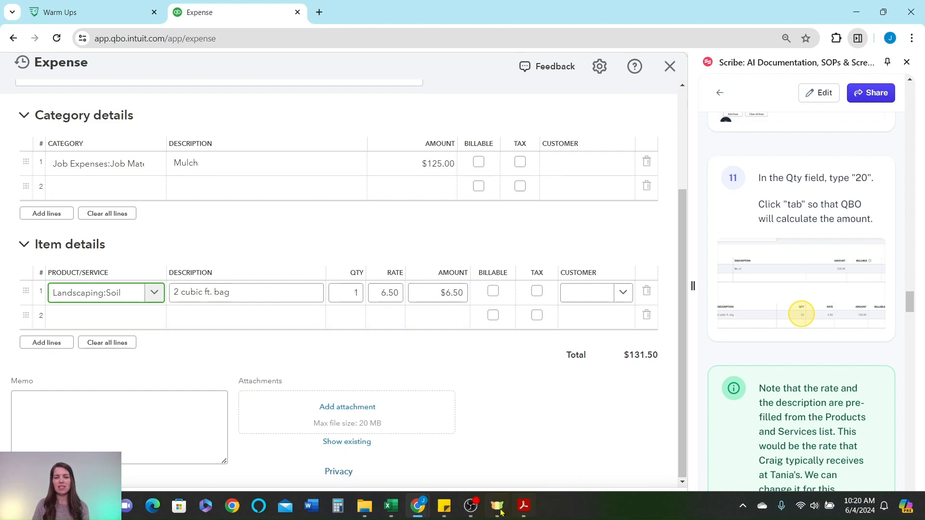
click(525, 511)
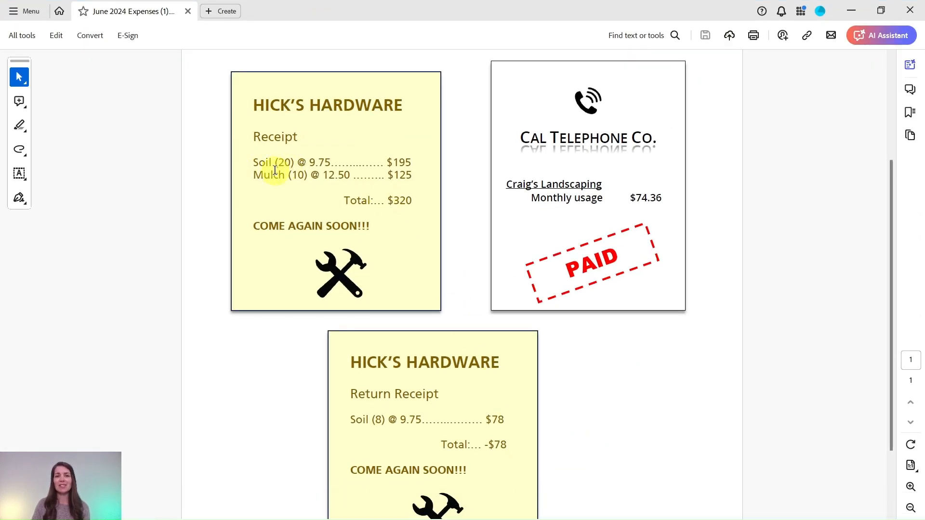
click(851, 11)
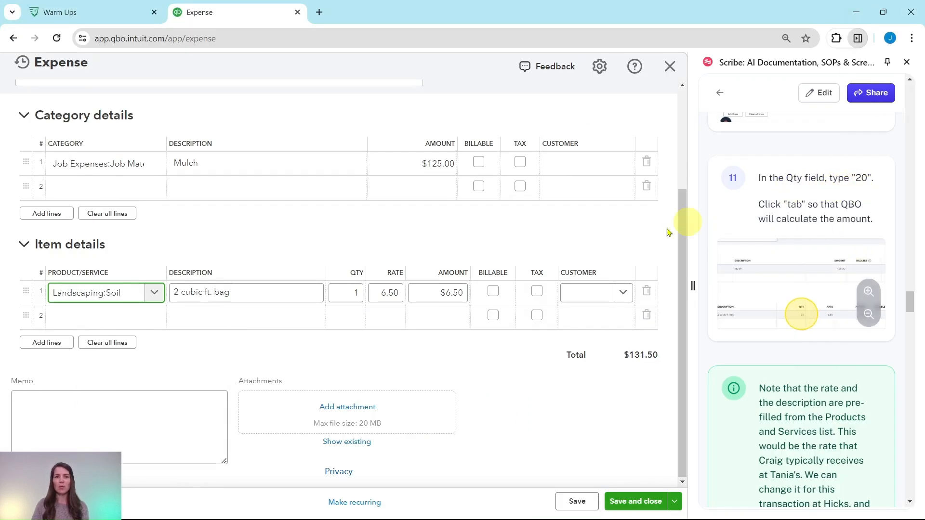
click(357, 294)
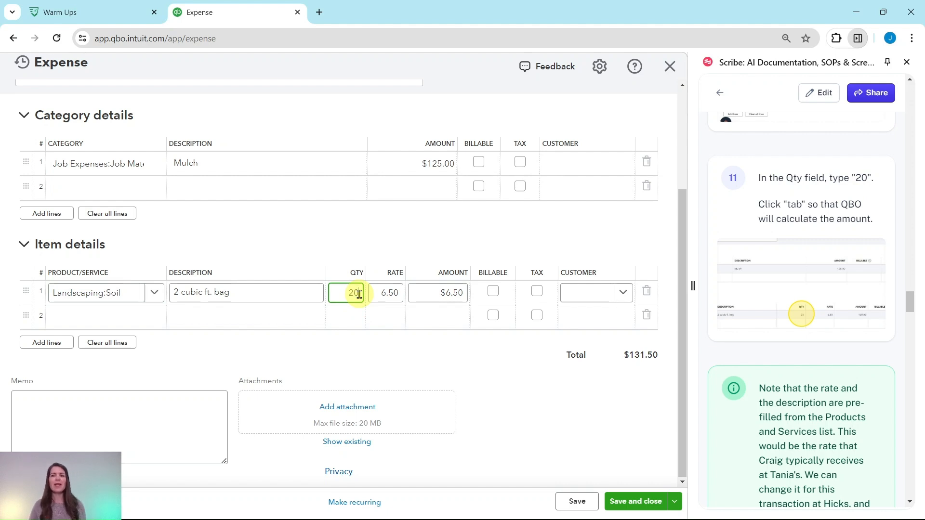
key(Tab)
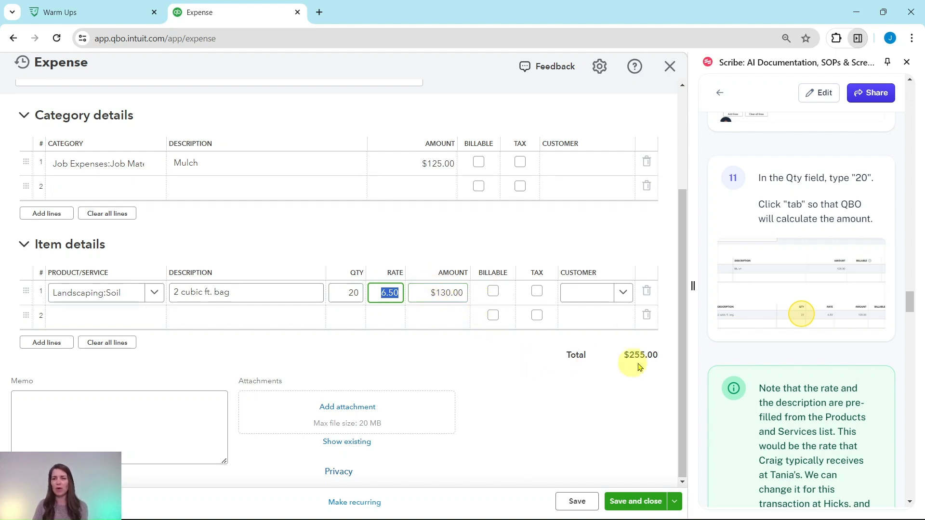
- Read the guide's notes on the pre-filled soil rate and description, and the instruction in step 12
scroll(836, 359, down, 4)
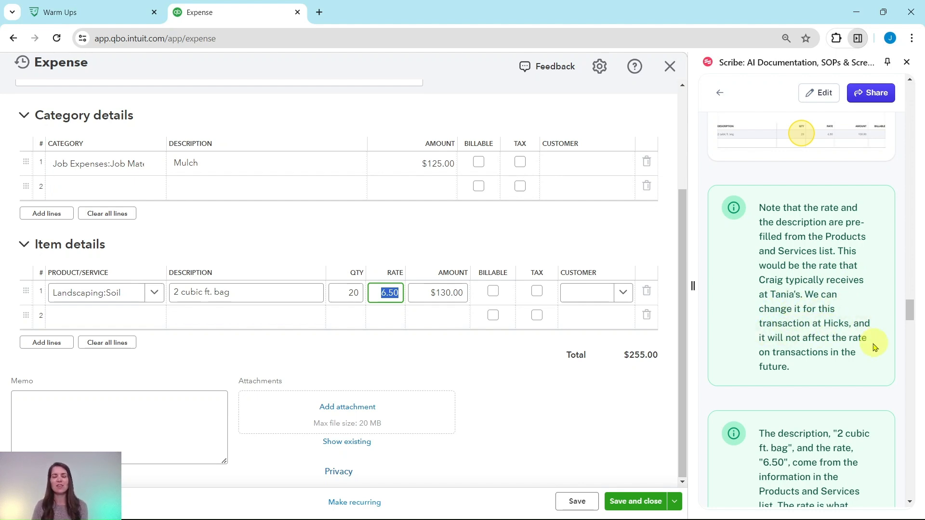
scroll(799, 343, down, 5)
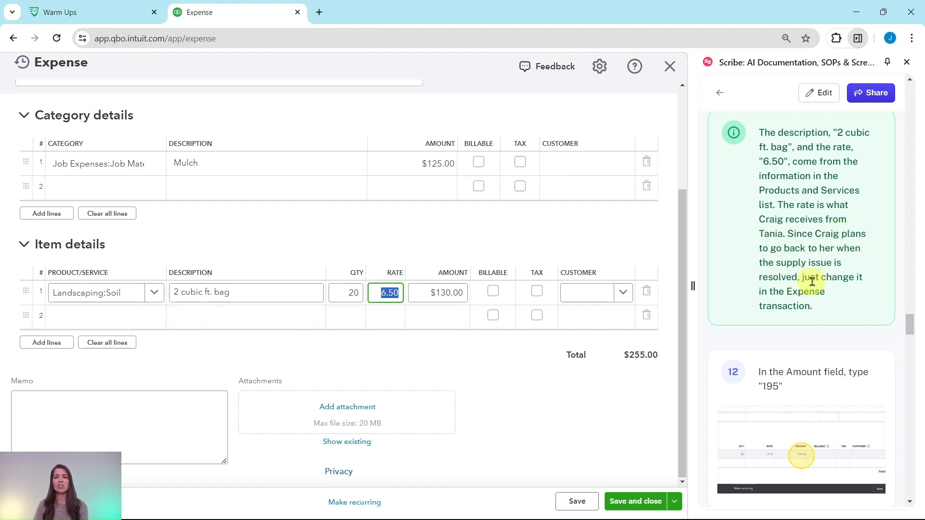
scroll(848, 277, down, 5)
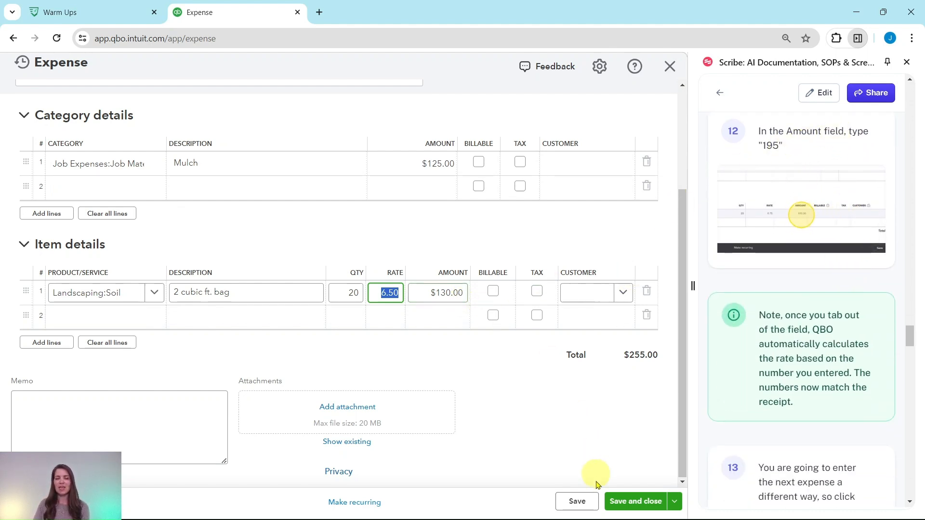
- Set the soil line's amount to 195, checking it against the Hicks Hardware receipt in the PDF
click(524, 505)
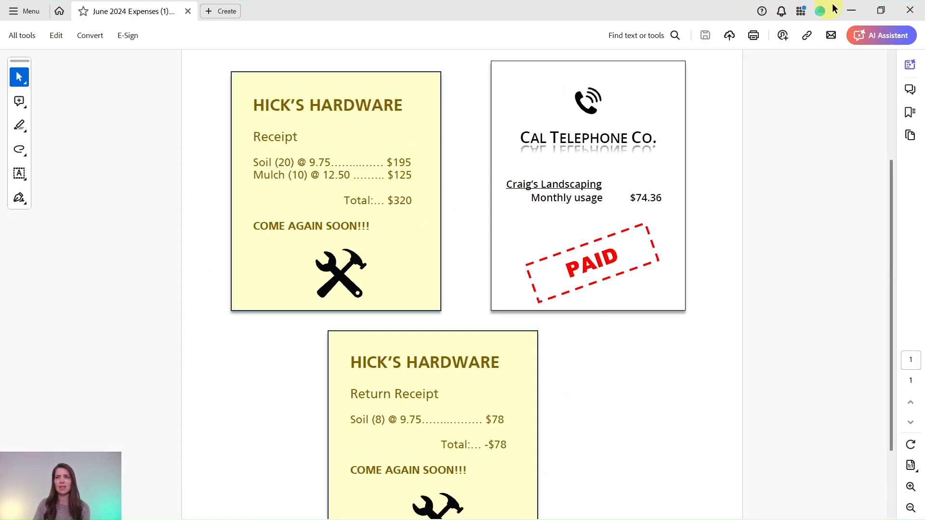
click(851, 10)
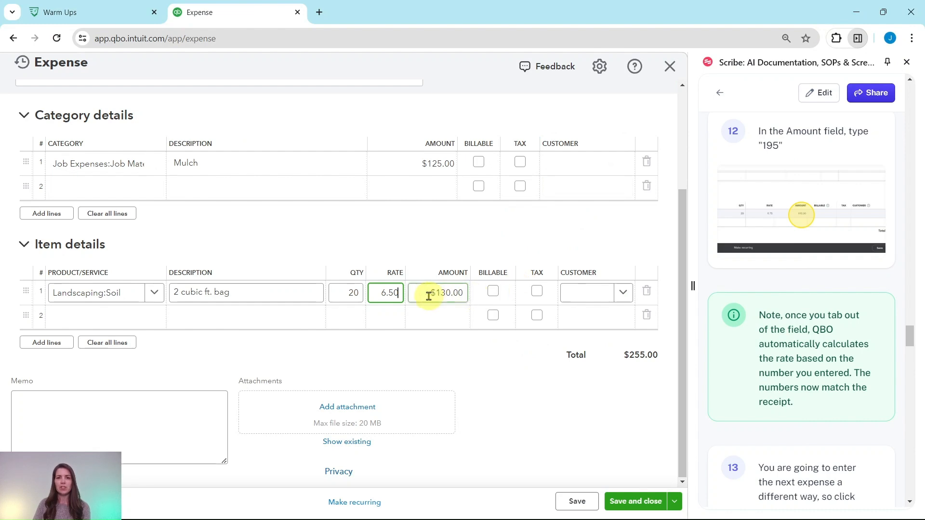
click(427, 295)
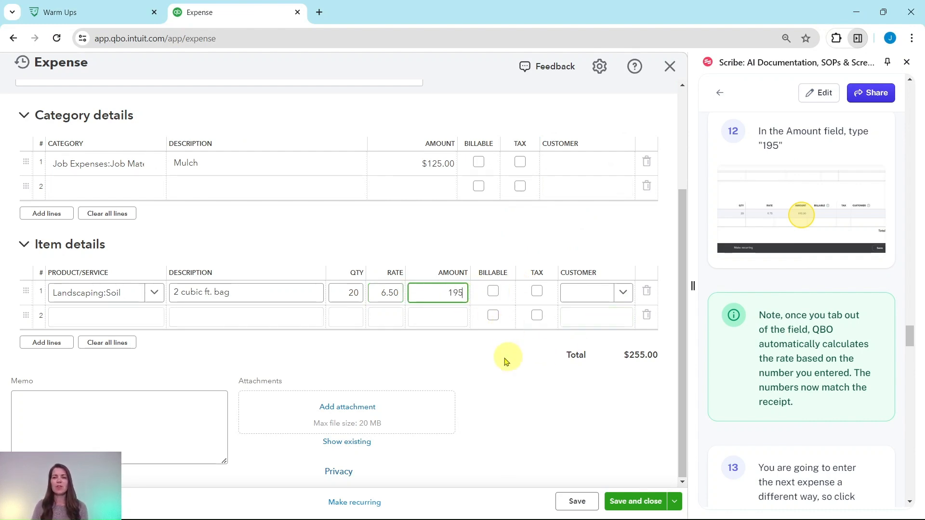
key(Tab)
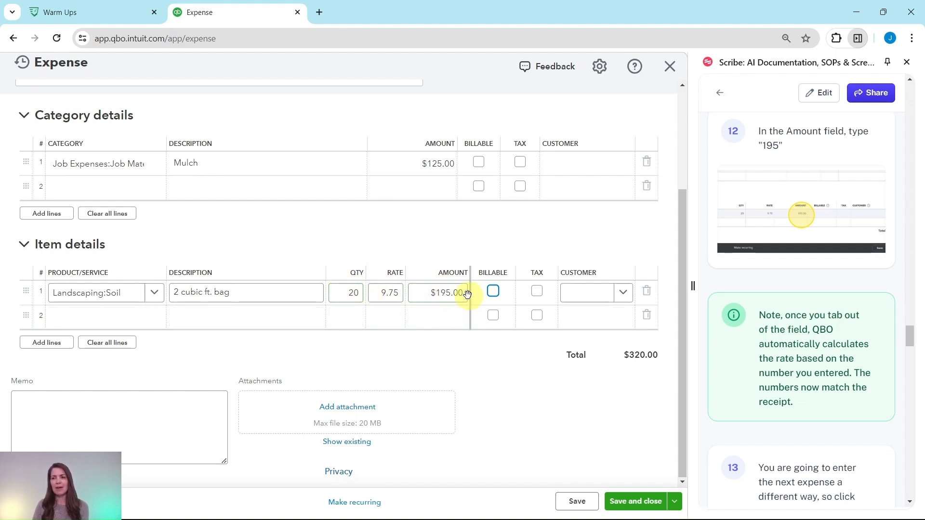
scroll(784, 309, down, 4)
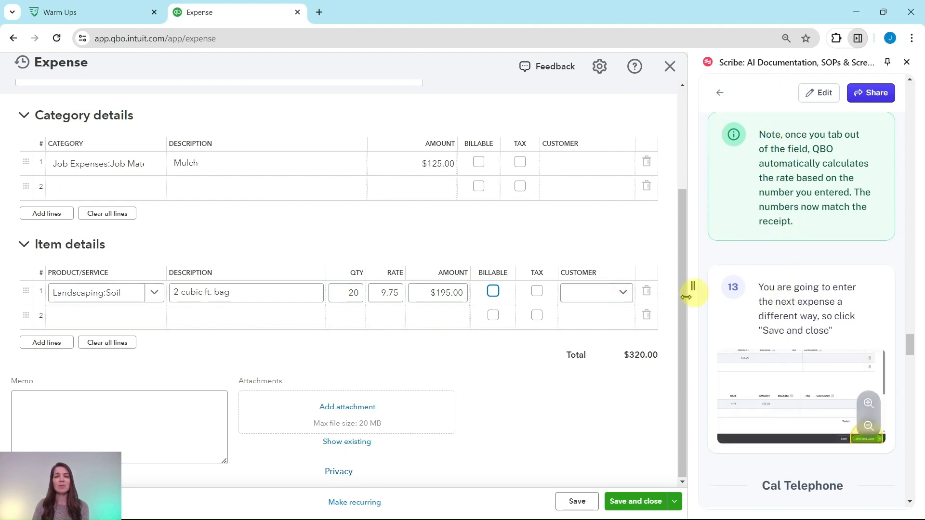
click(449, 292)
click(422, 294)
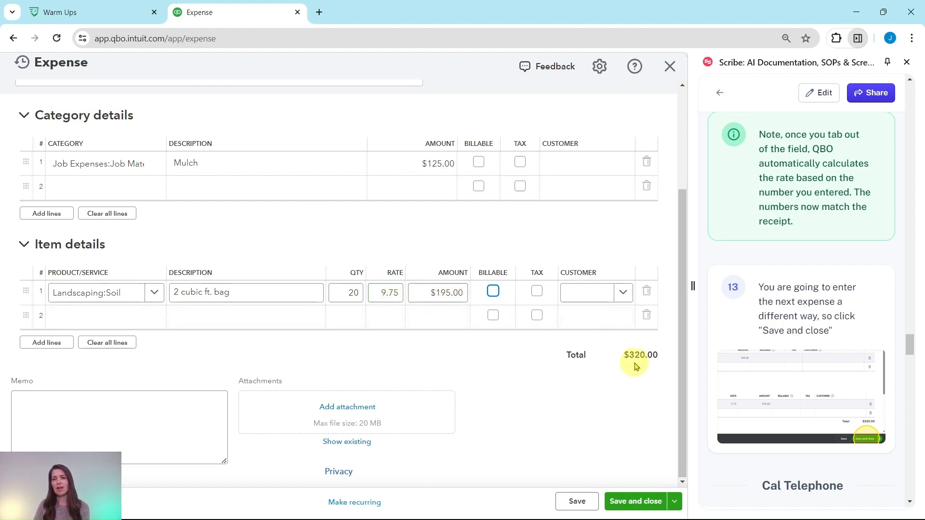
- Check the expense total against the Hicks Hardware receipt in the PDF, and save and close the expense
click(524, 505)
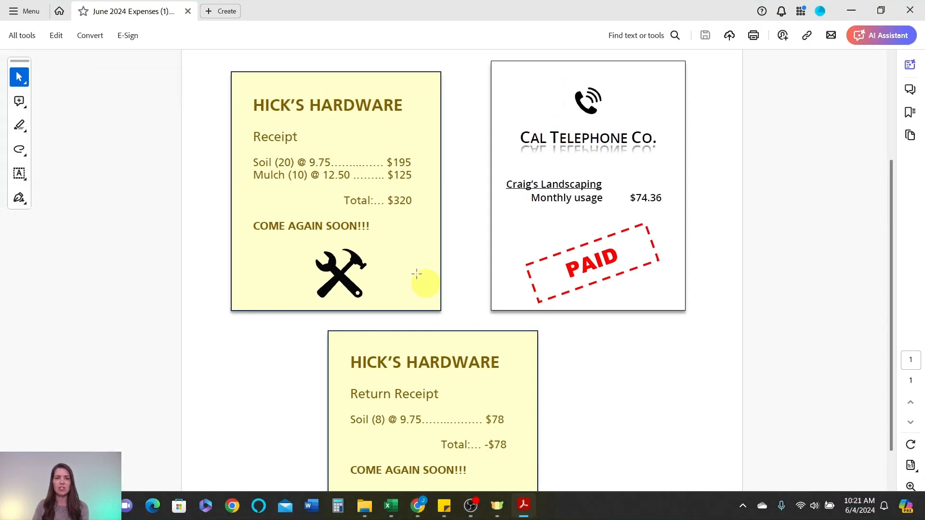
click(851, 11)
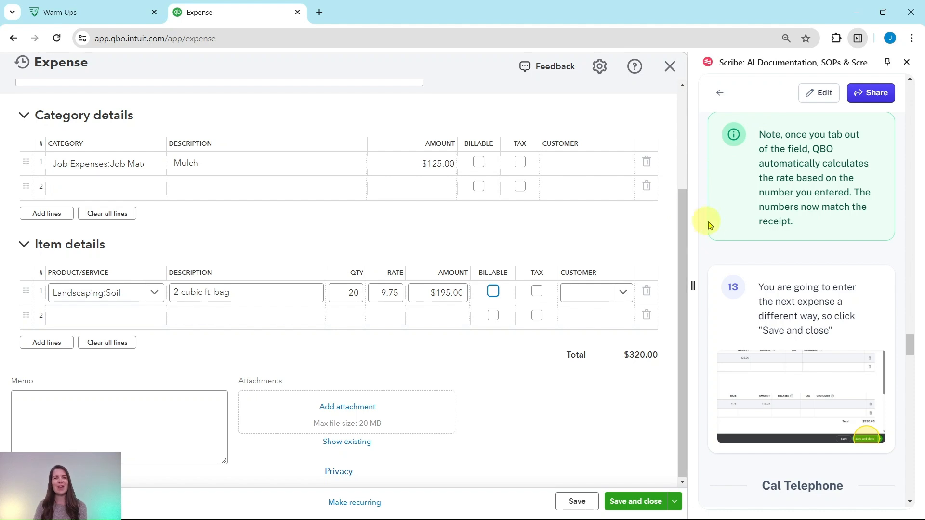
scroll(794, 259, down, 2)
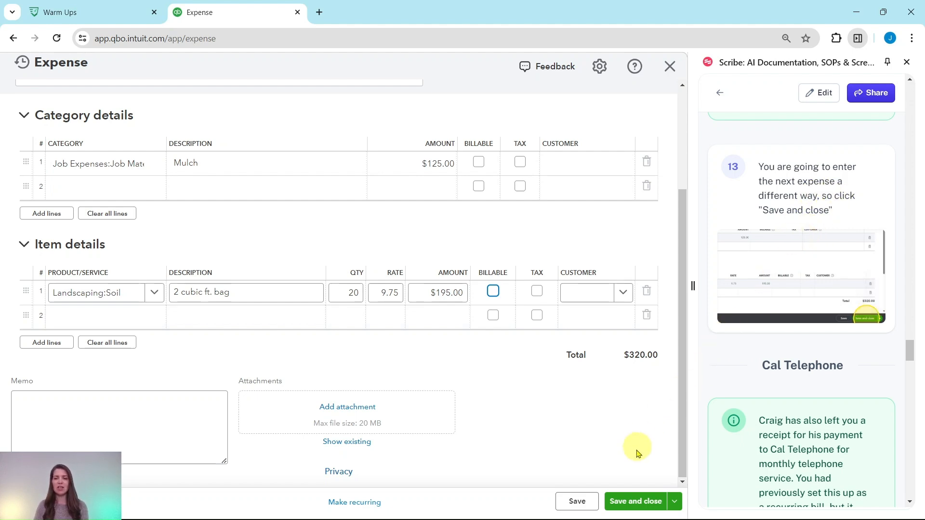
click(633, 502)
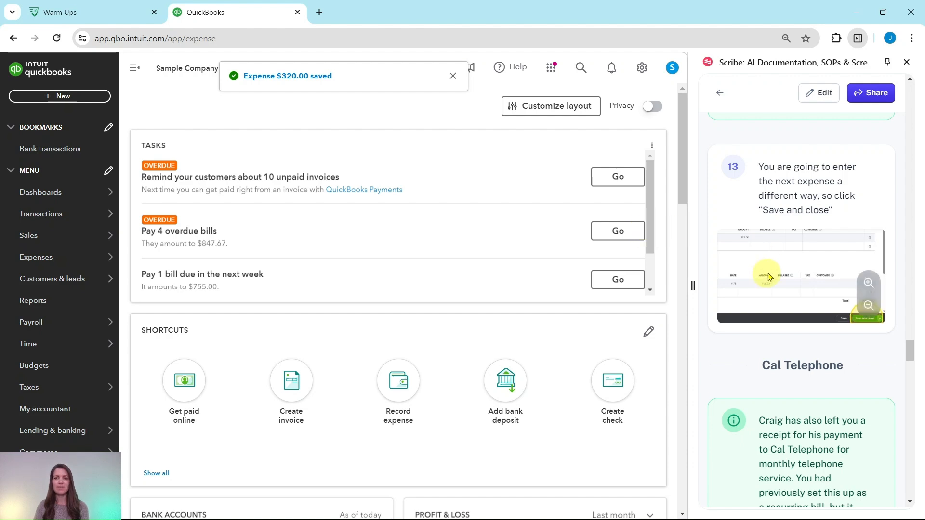
- Read the guide's Cal Telephone section and open the Recurring Transactions list, per guide steps 14 and 15
scroll(769, 265, down, 4)
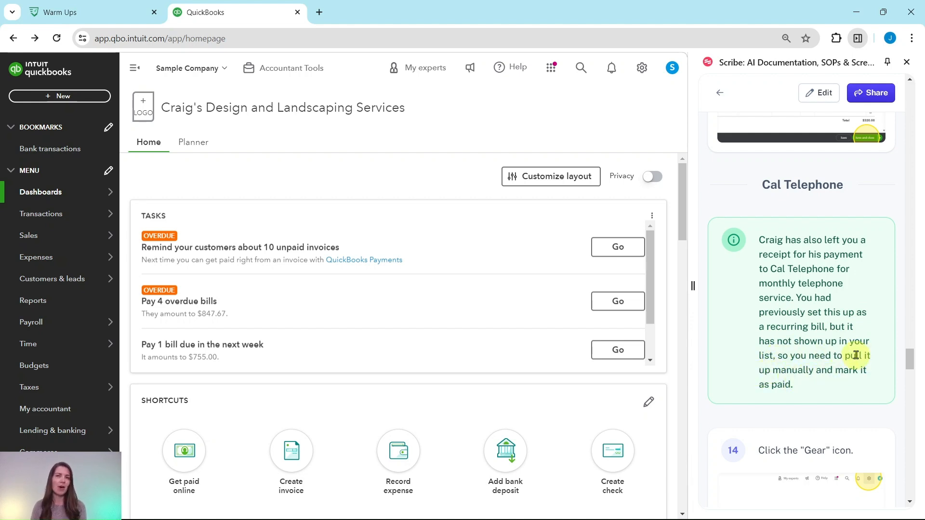
scroll(860, 303, down, 6)
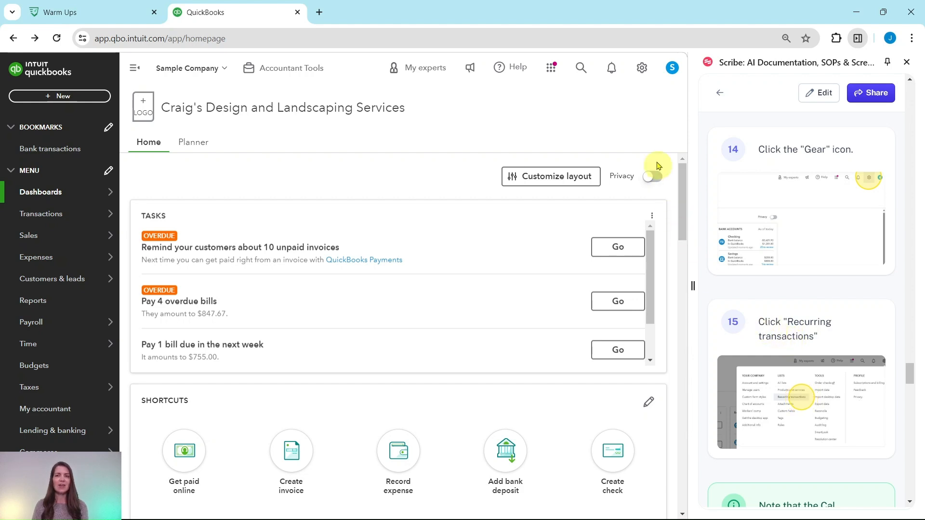
click(644, 71)
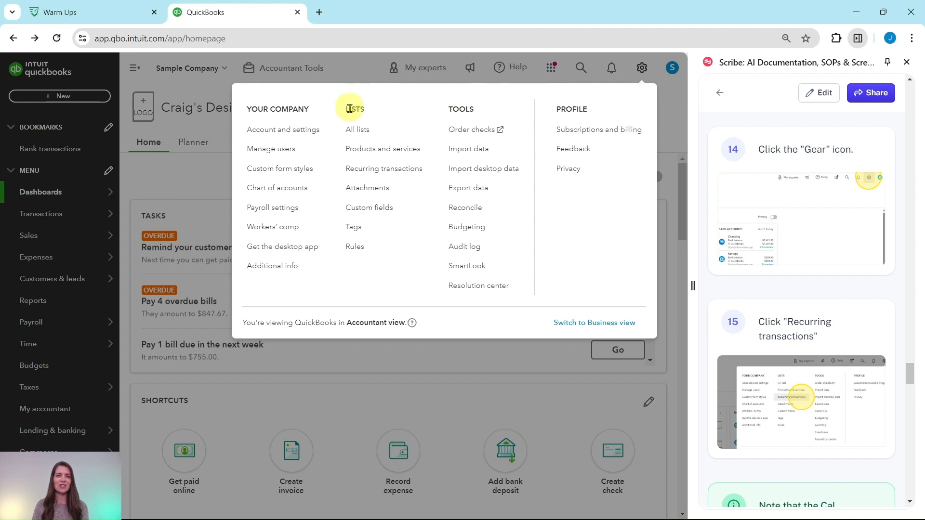
click(365, 170)
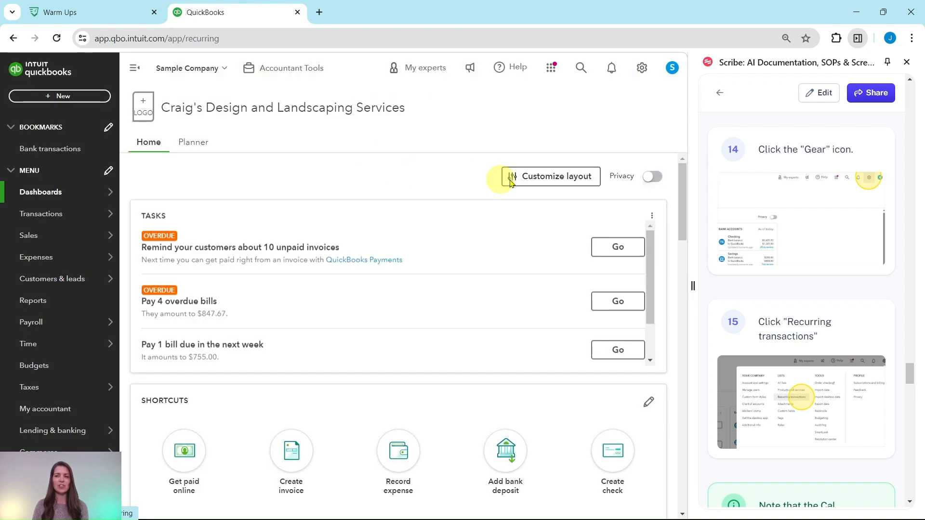
- Read the guide's notes on recurring bills and use the Cal Telephone template to create a bill, per step 16
scroll(825, 214, down, 5)
scroll(826, 215, down, 3)
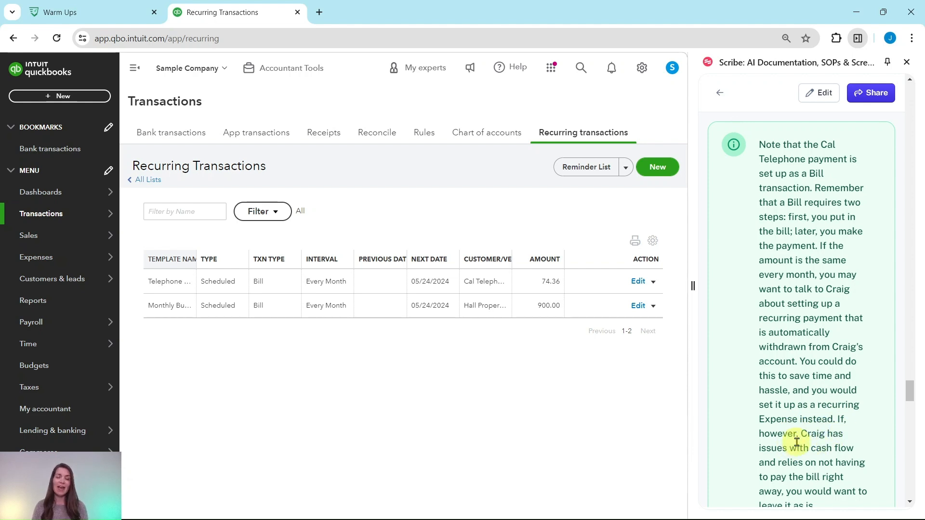
scroll(821, 418, down, 3)
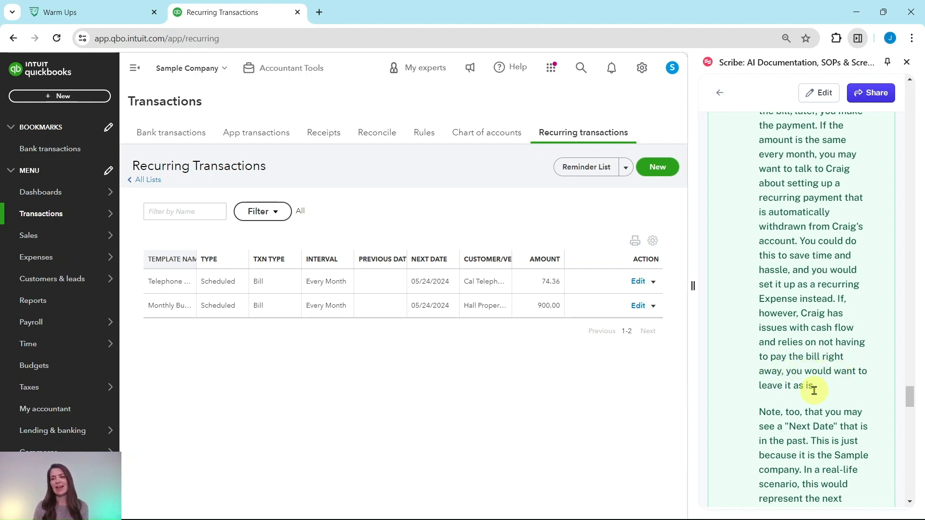
scroll(814, 390, down, 4)
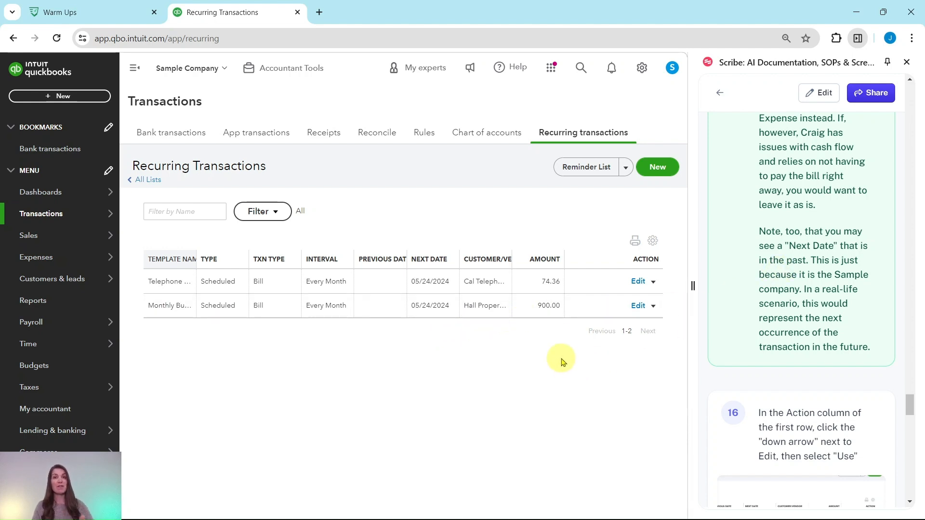
scroll(794, 251, down, 5)
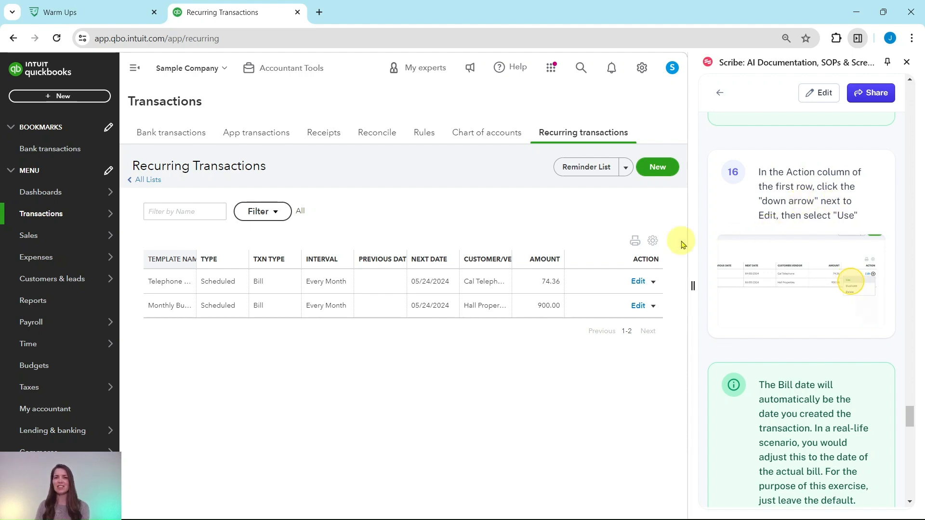
click(652, 284)
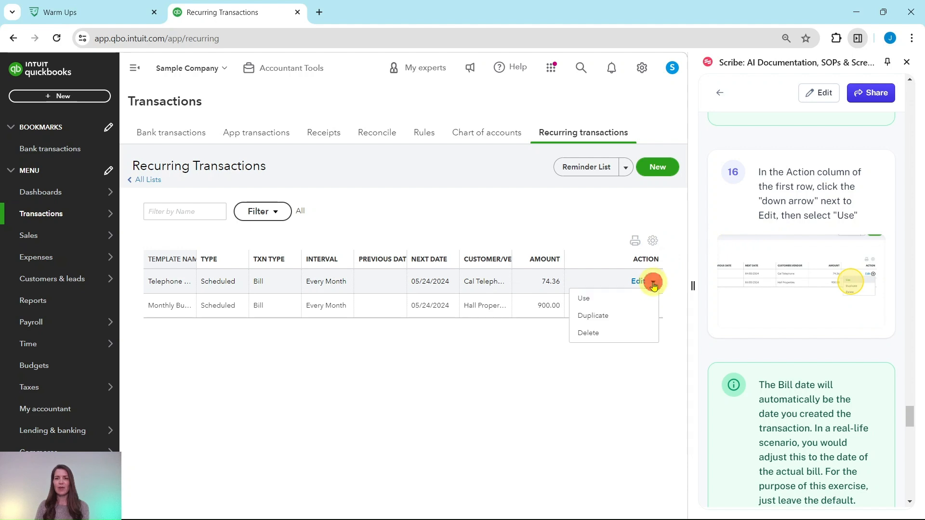
click(584, 300)
- Read the guide's bill date note and save the Cal Telephone bill with its default dates
scroll(818, 295, down, 1)
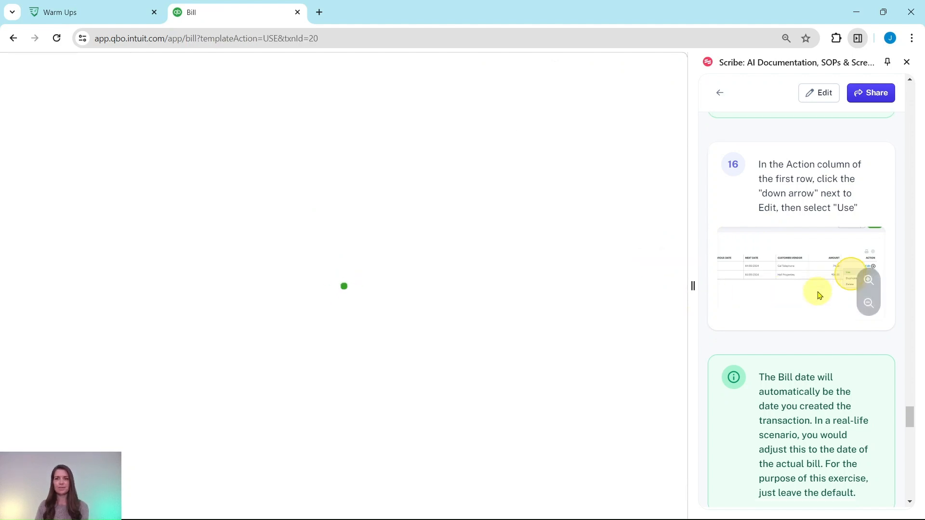
scroll(818, 289, down, 5)
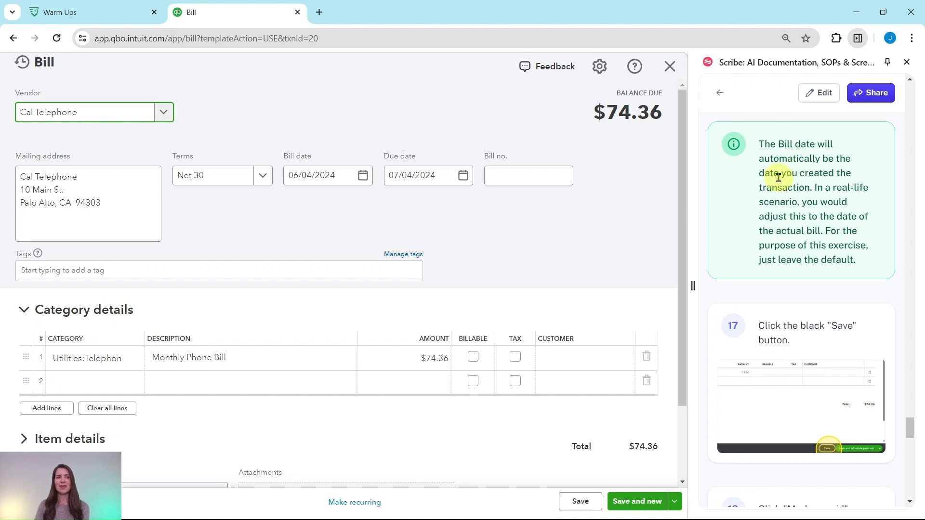
scroll(780, 175, down, 4)
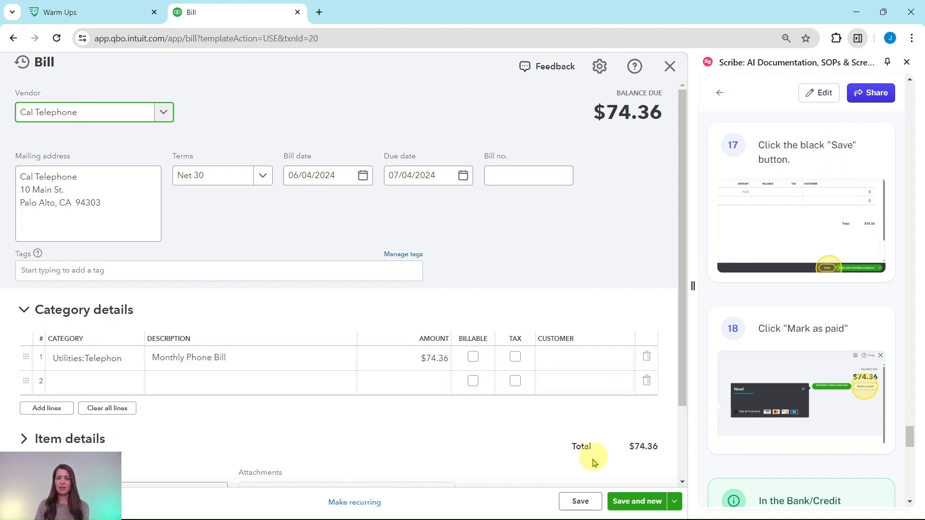
click(581, 502)
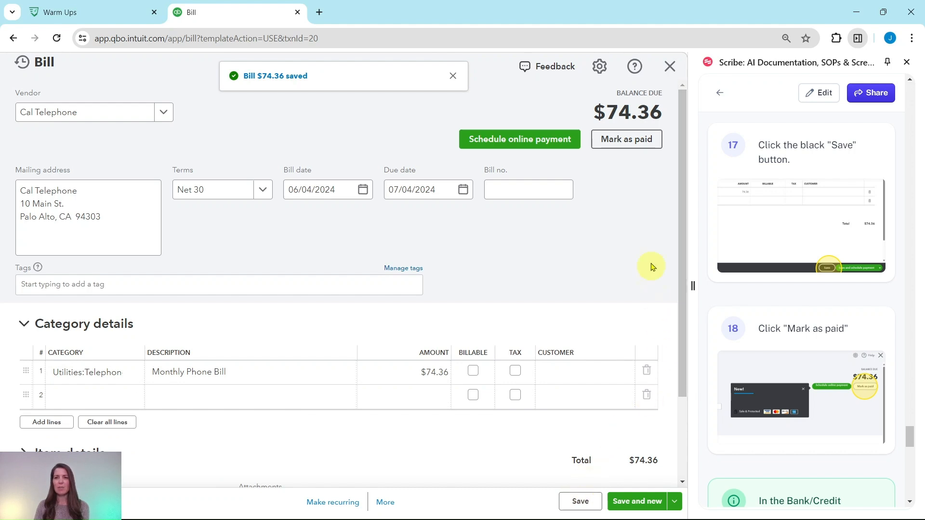
- Mark the Cal Telephone bill as paid, keep Mastercard as the payment account, and save and close the bill payment
click(627, 143)
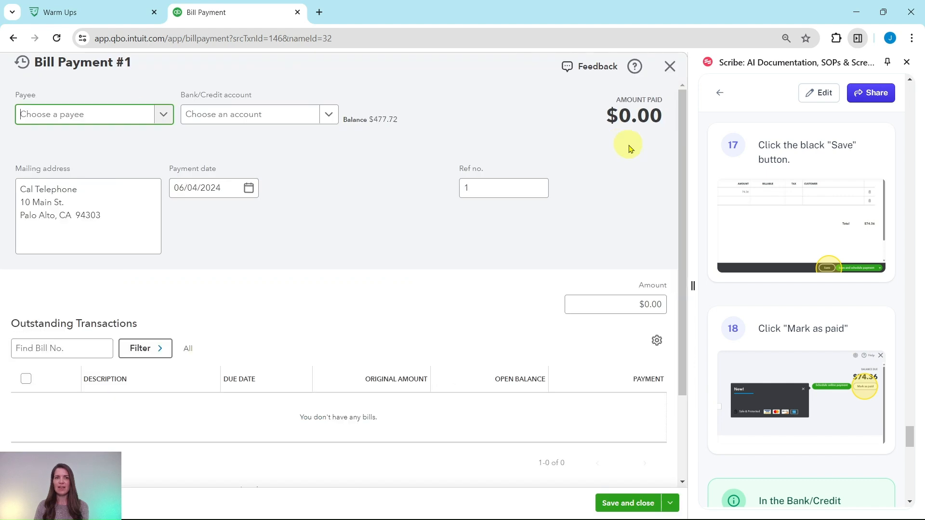
mouse_move(830, 239)
scroll(828, 245, down, 6)
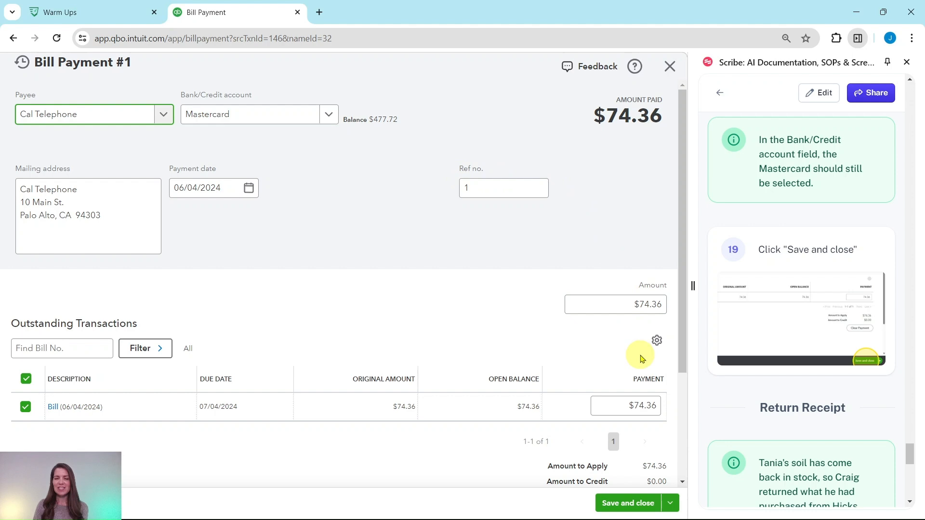
click(633, 503)
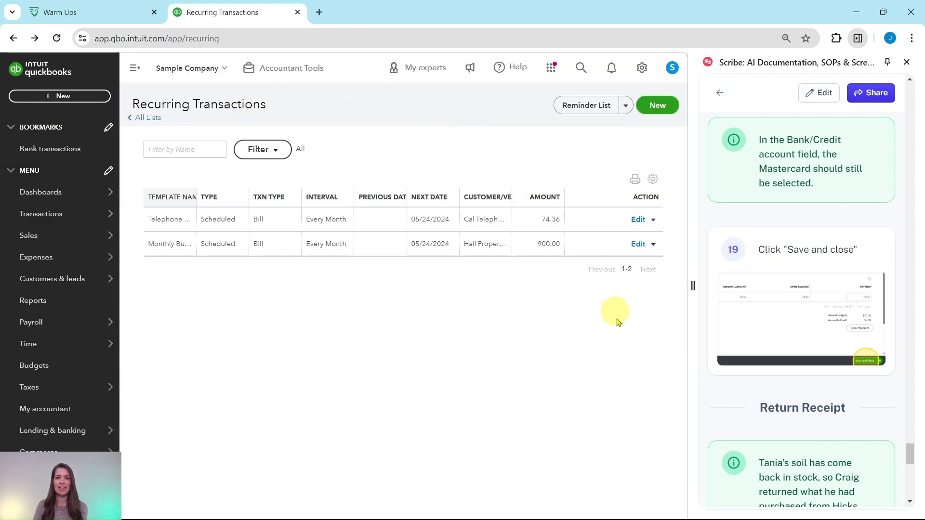
- Read the guide's Return Receipt section and examine the Hicks Hardware return receipt in the PDF
scroll(799, 323, down, 4)
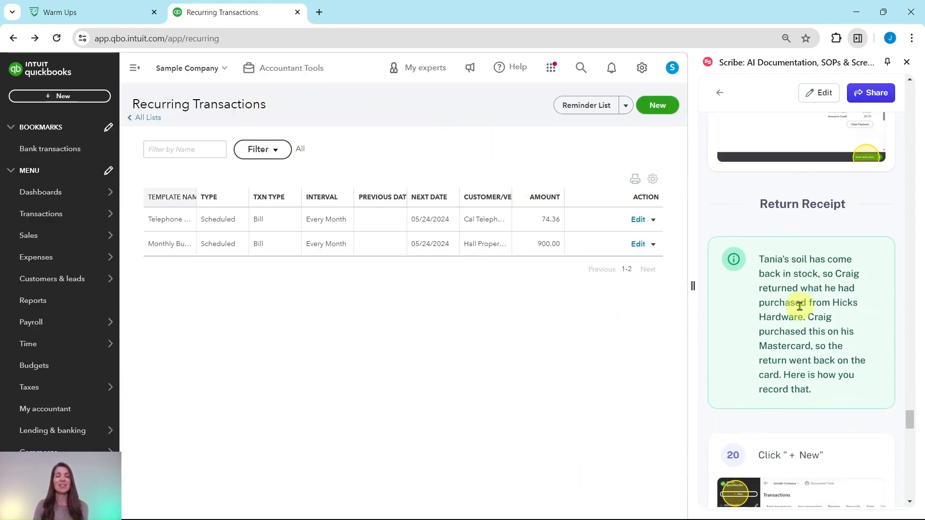
scroll(798, 303, down, 6)
scroll(811, 187, up, 3)
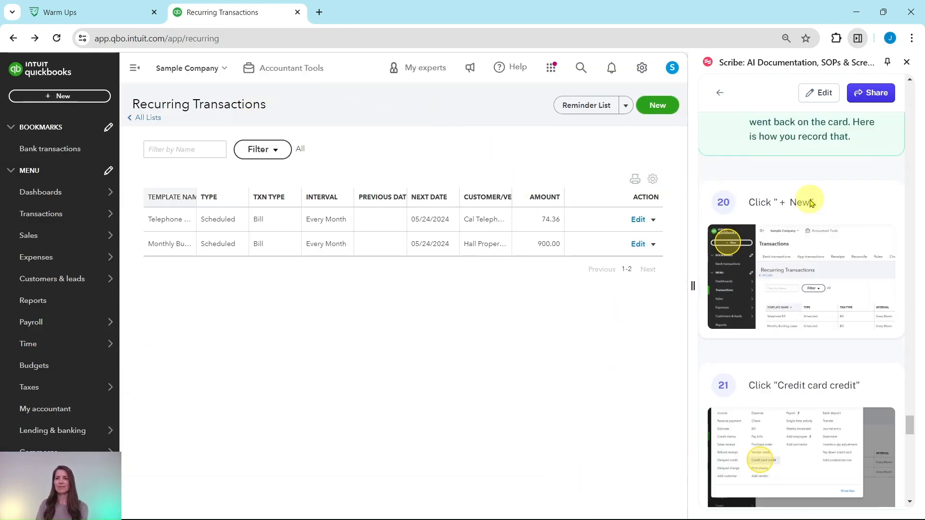
scroll(811, 202, up, 5)
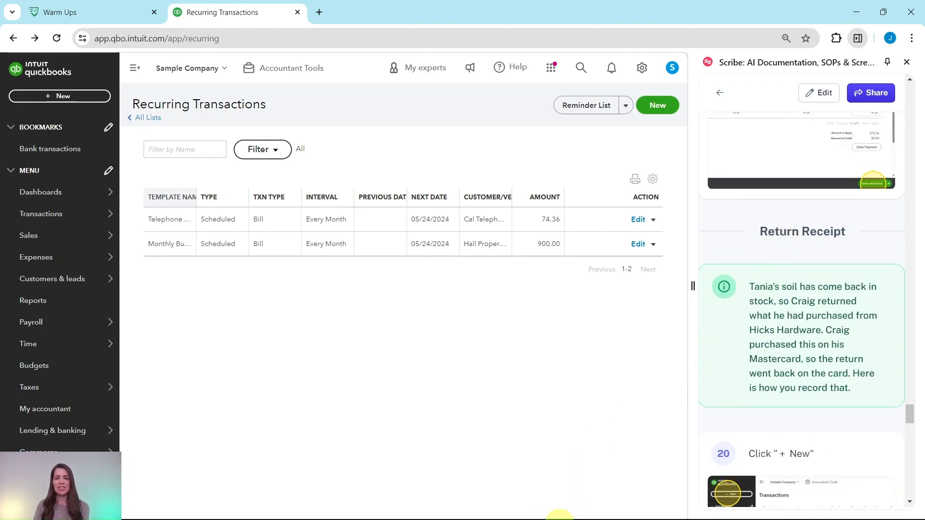
click(524, 505)
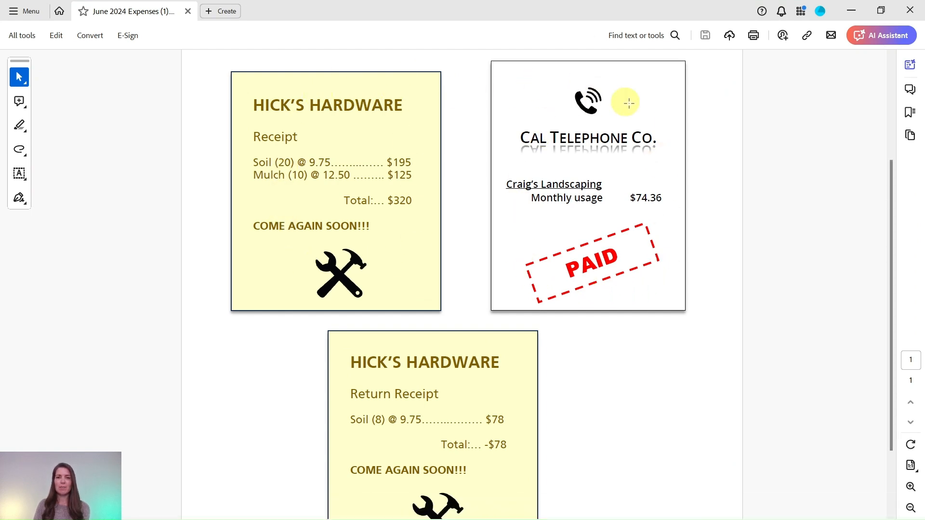
scroll(624, 301, down, 2)
scroll(623, 296, down, 3)
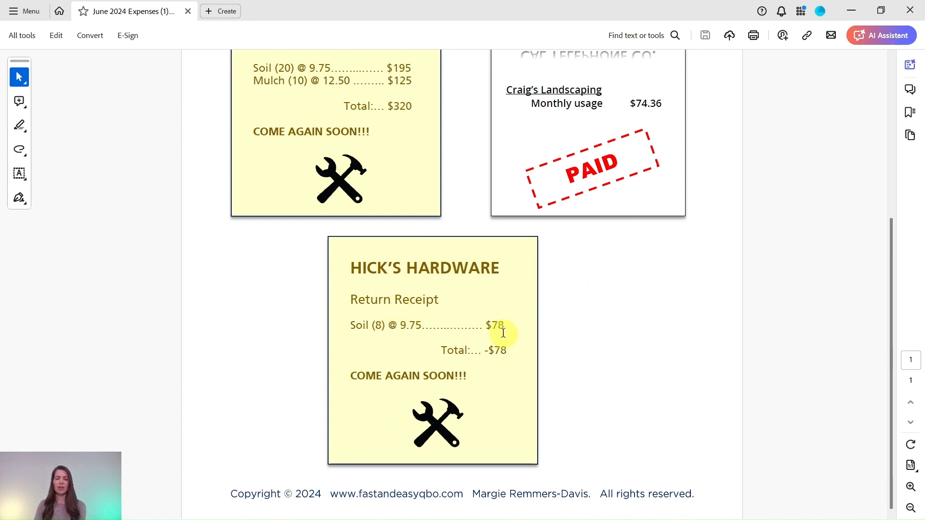
click(852, 16)
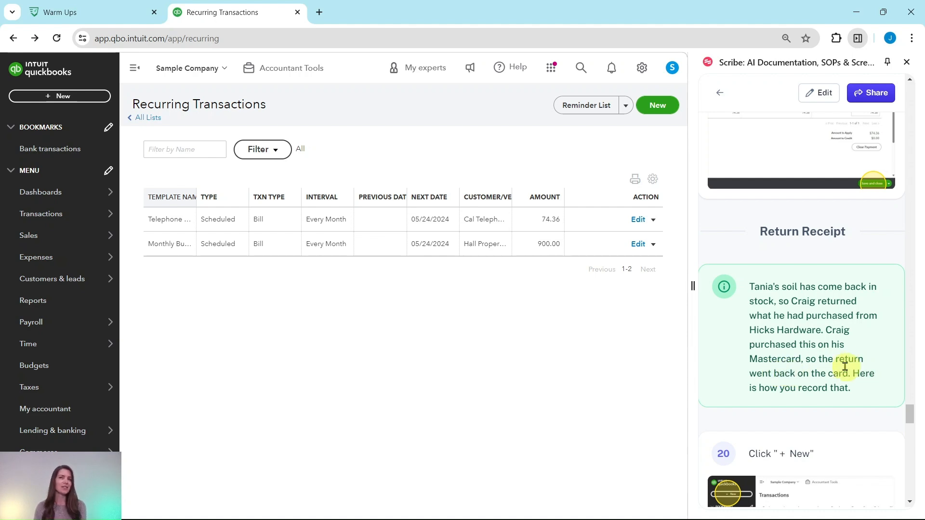
- Start a new credit card credit for the Hicks Hardware return, per guide steps 20 and 21
scroll(822, 347, down, 7)
scroll(815, 332, up, 1)
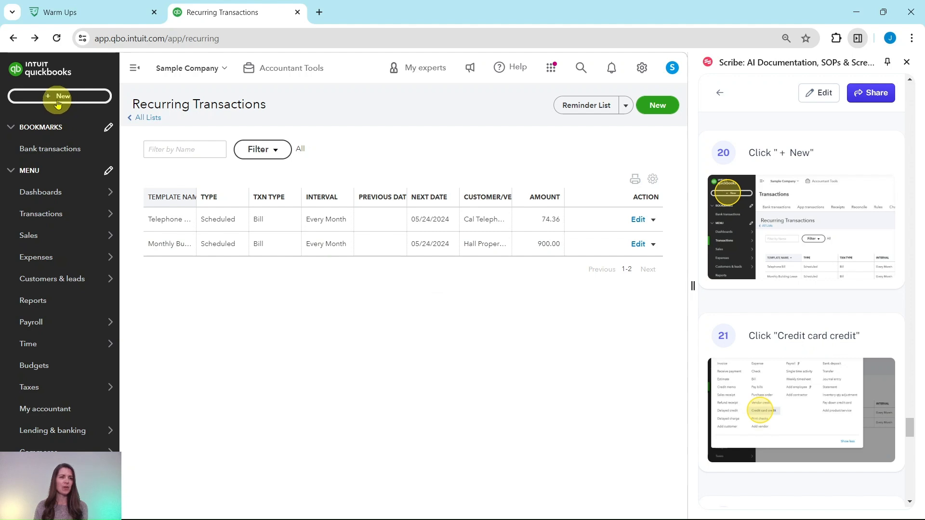
click(58, 99)
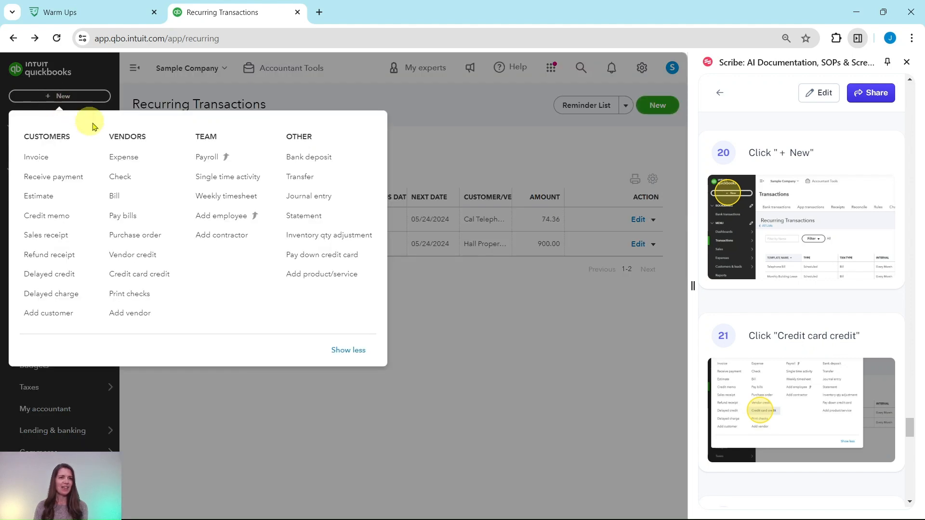
click(138, 278)
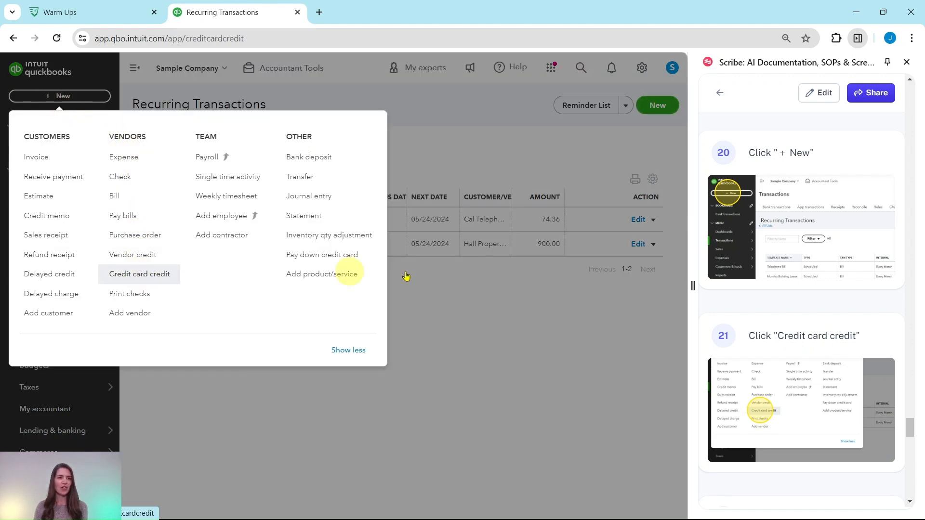
- Choose Hicks Hardware as the payee of the credit card credit, per guide step 22
scroll(891, 275, down, 6)
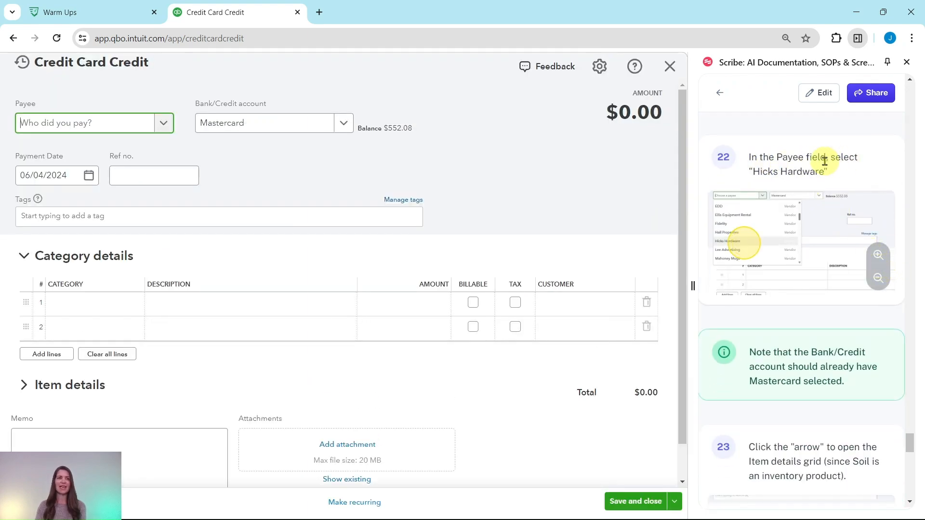
click(162, 126)
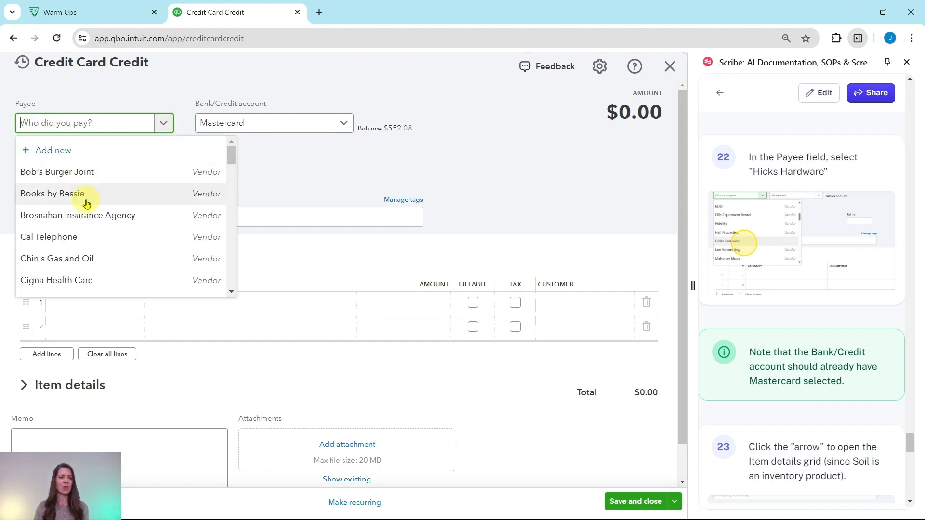
scroll(86, 202, down, 5)
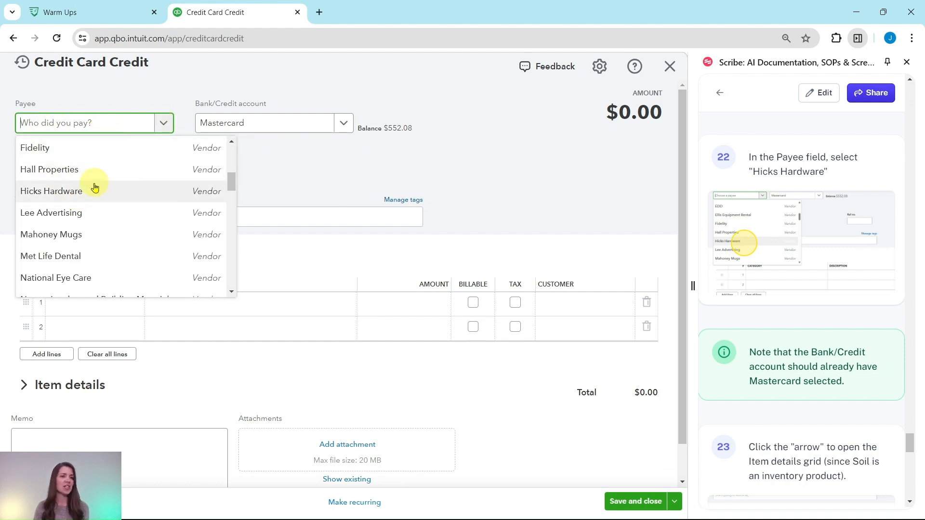
click(60, 192)
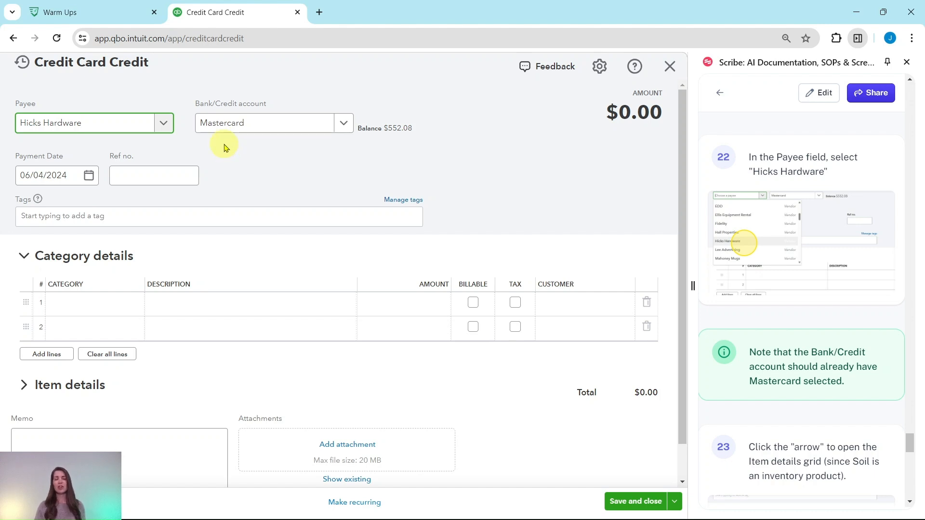
- Read the guide's Mastercard account note and step 23, and expand the Item details grid of the credit card credit
scroll(775, 213, down, 5)
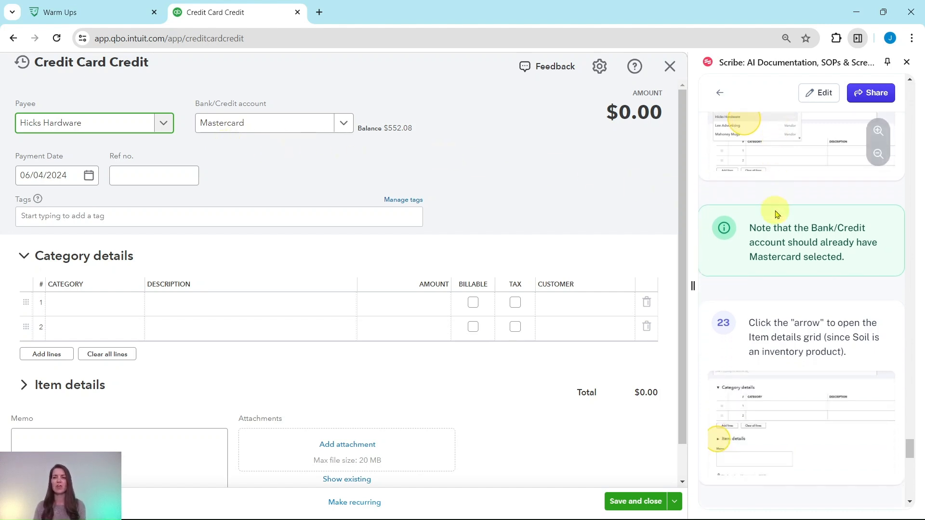
scroll(778, 213, down, 1)
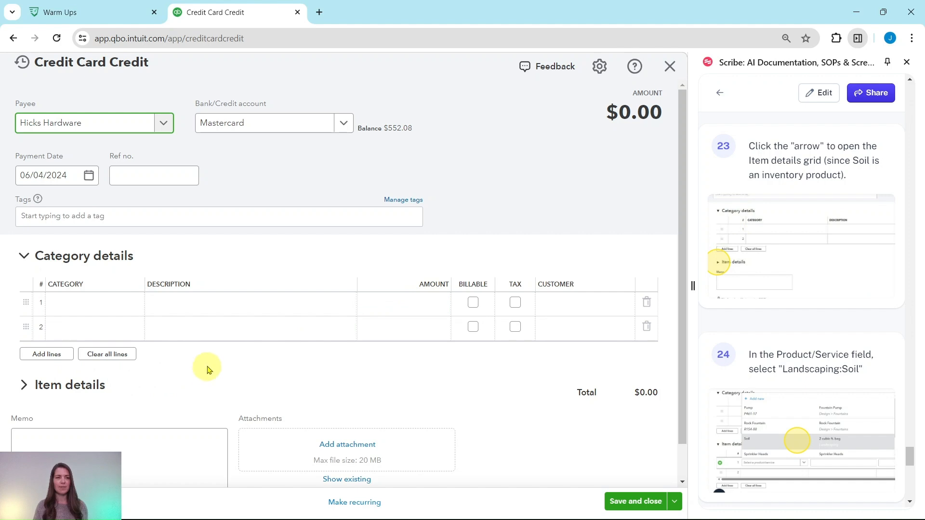
click(50, 302)
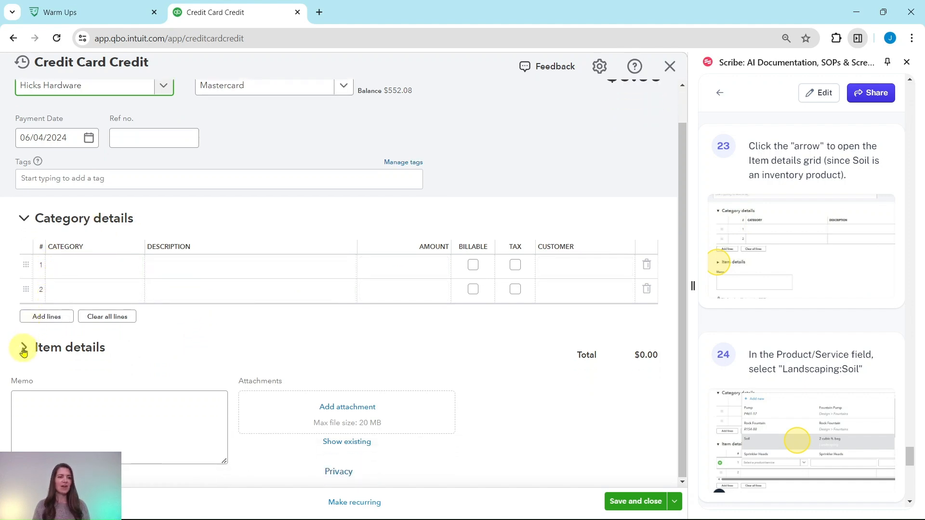
click(24, 347)
scroll(116, 357, down, 2)
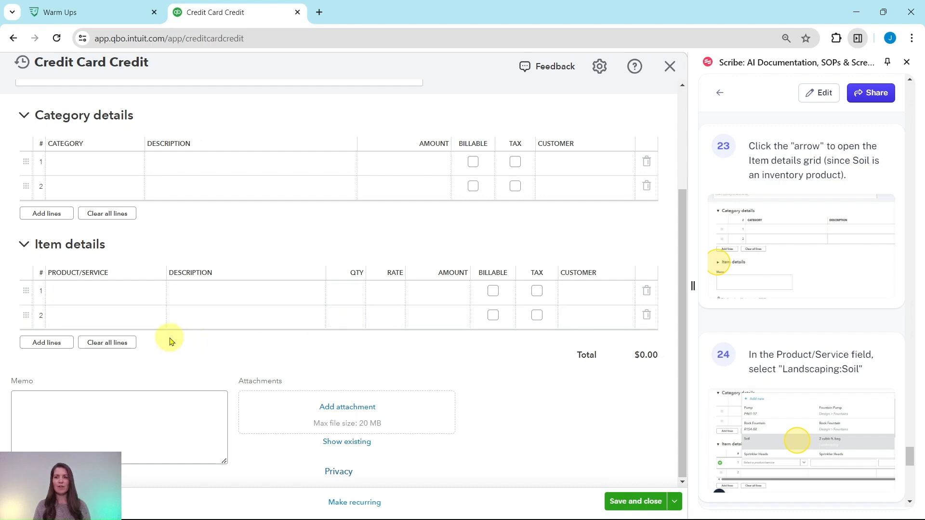
- Select Landscaping:Soil as the product on the first item line, per guide step 24
scroll(790, 294, down, 5)
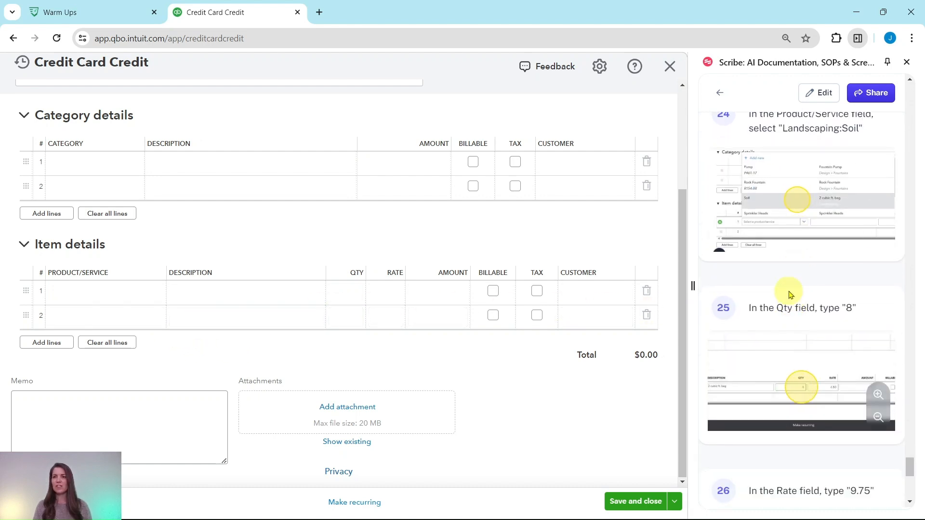
scroll(789, 295, up, 1)
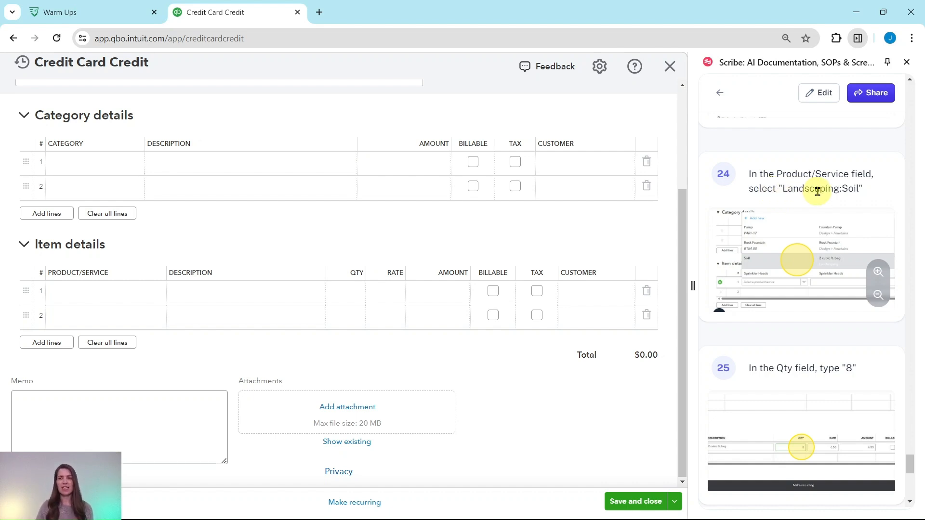
click(363, 194)
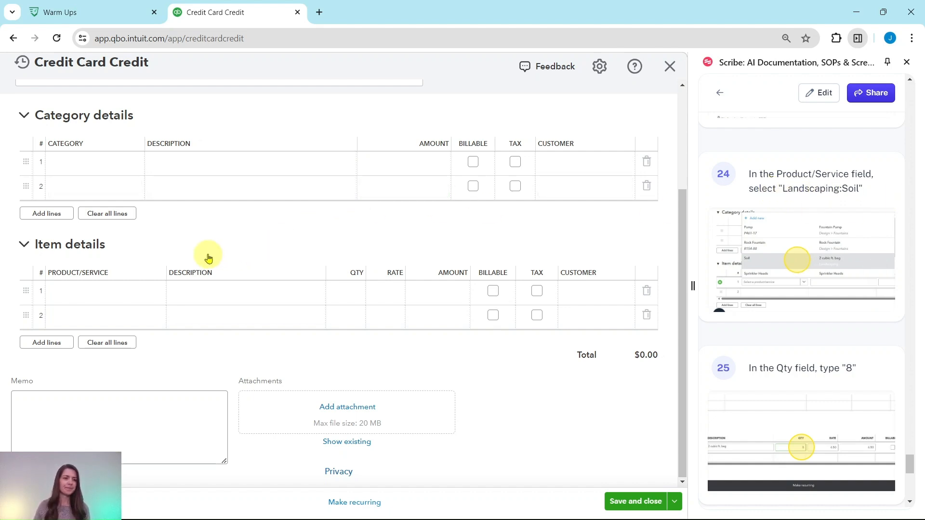
click(140, 291)
click(155, 294)
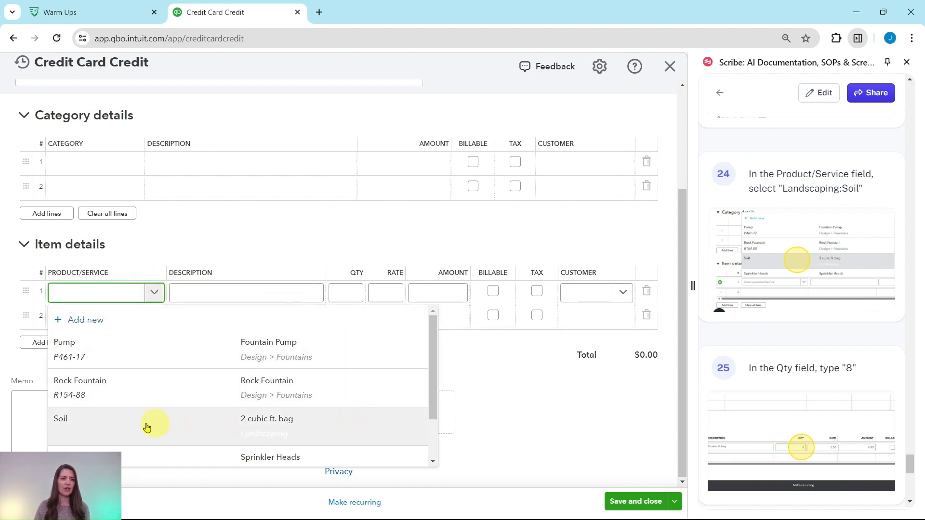
click(296, 425)
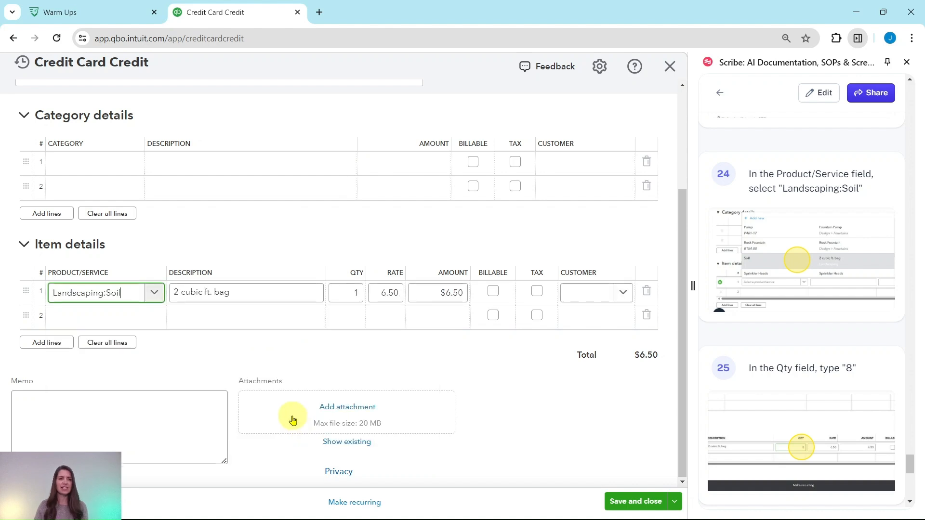
- Set the soil line's quantity to 8 and its rate to 9.75, per guide steps 25 and 26
scroll(795, 260, down, 4)
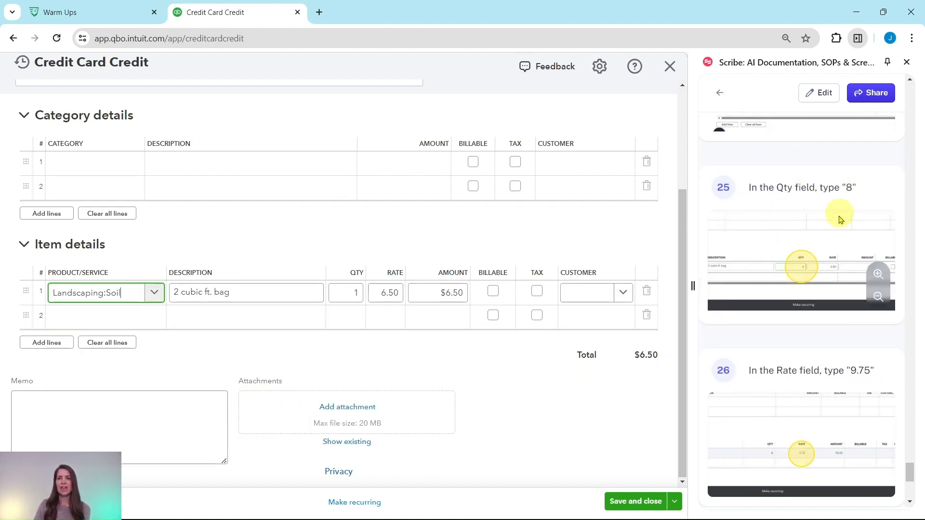
click(355, 292)
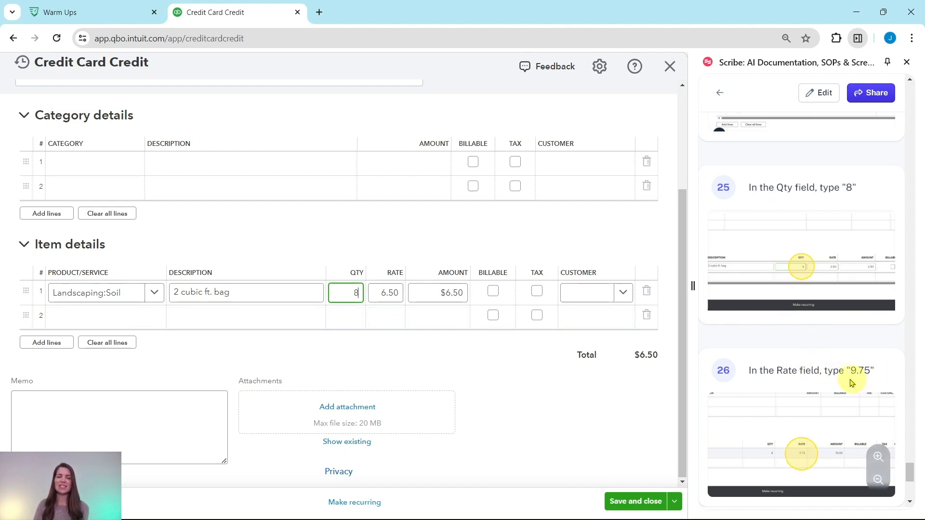
click(387, 292)
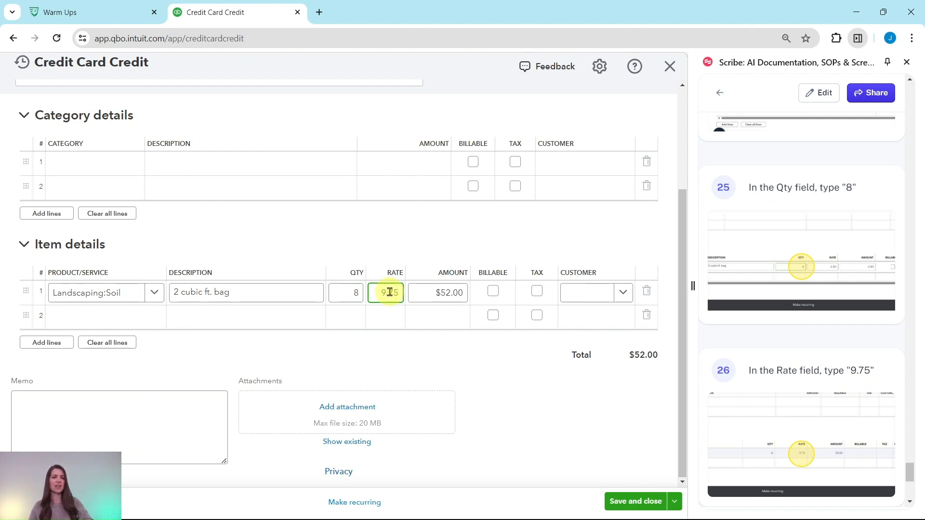
text(9.75)
key(Tab)
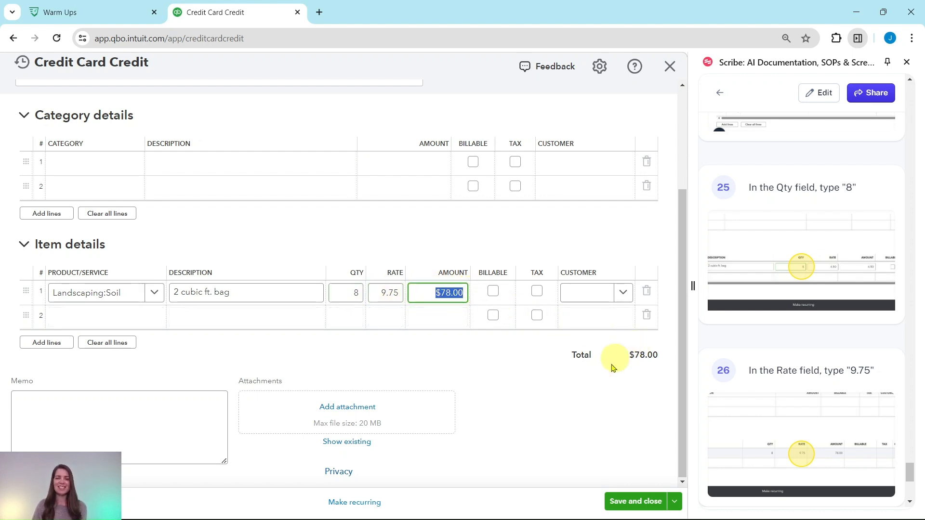
- Compare the credit's total with the Hicks Hardware return receipt in the PDF, and save and close the credit card credit
click(524, 514)
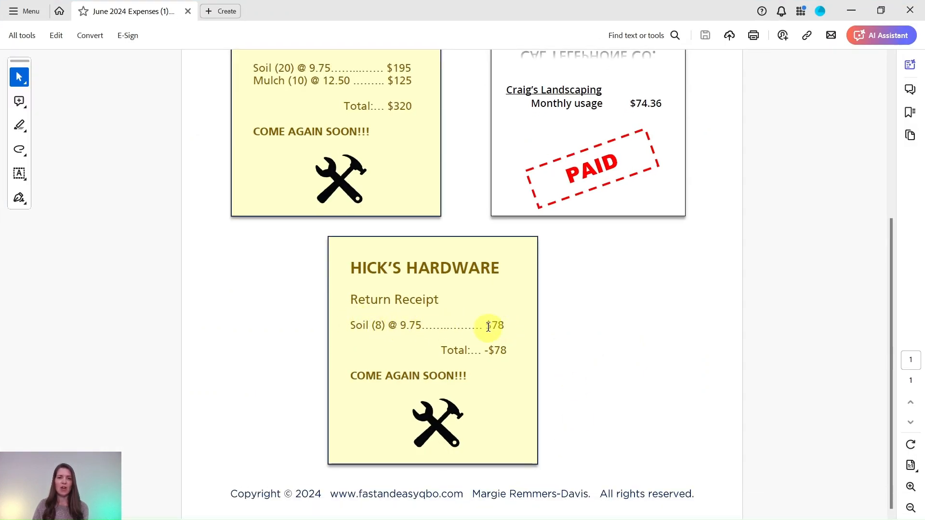
click(852, 11)
scroll(837, 241, down, 8)
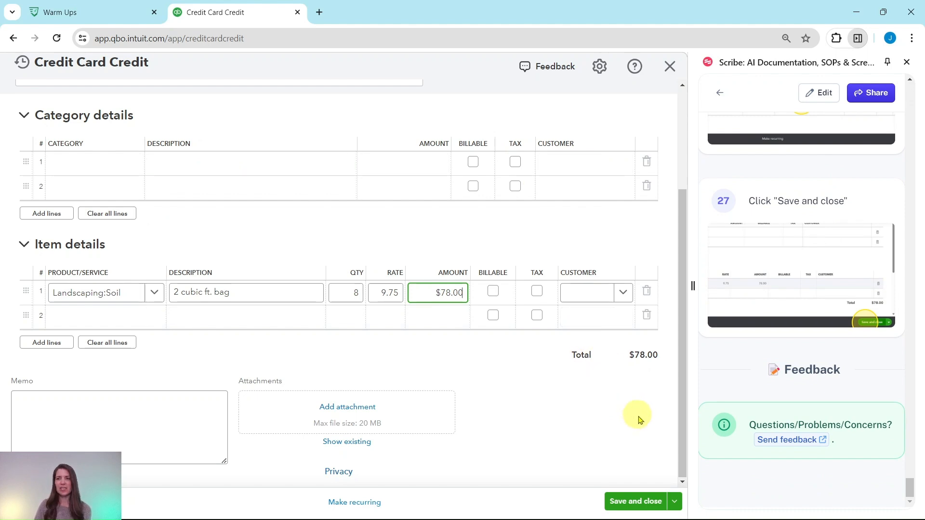
click(633, 503)
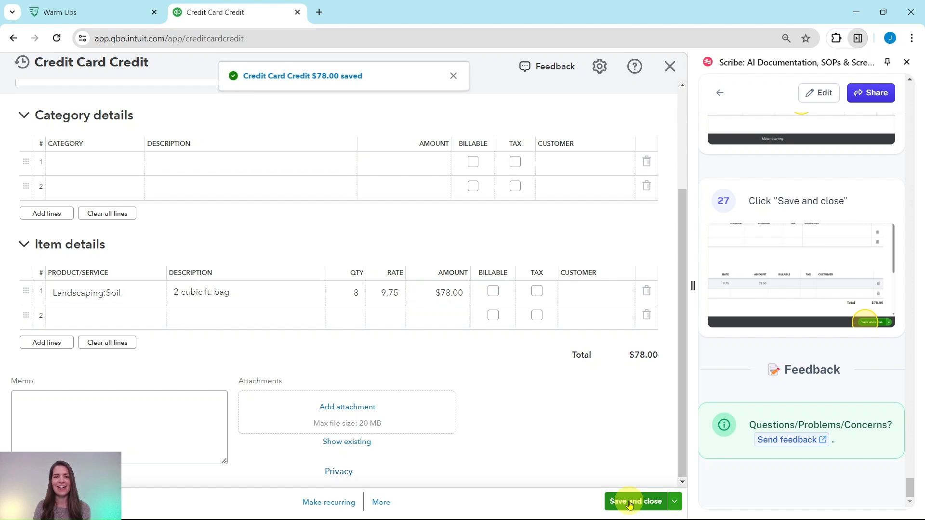